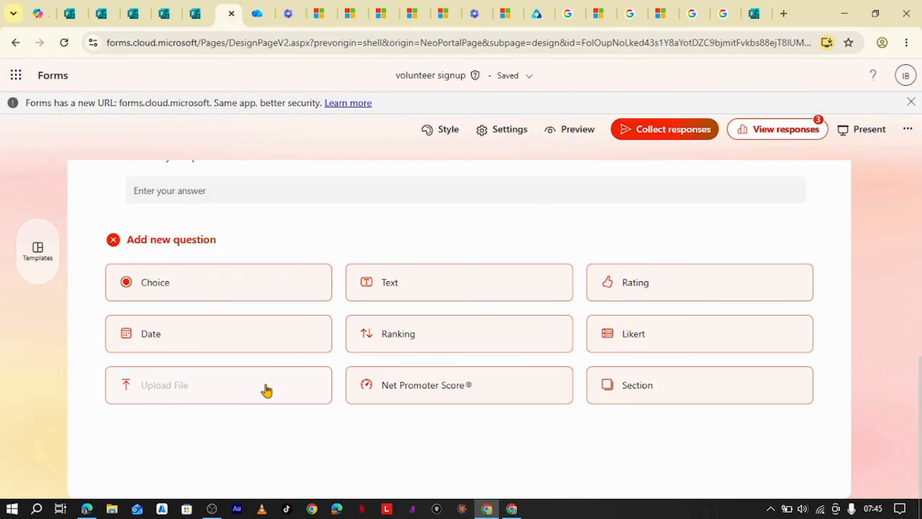
Dismiss the question-type grid without adding a question, leaving the phone number question last.
click(113, 240)
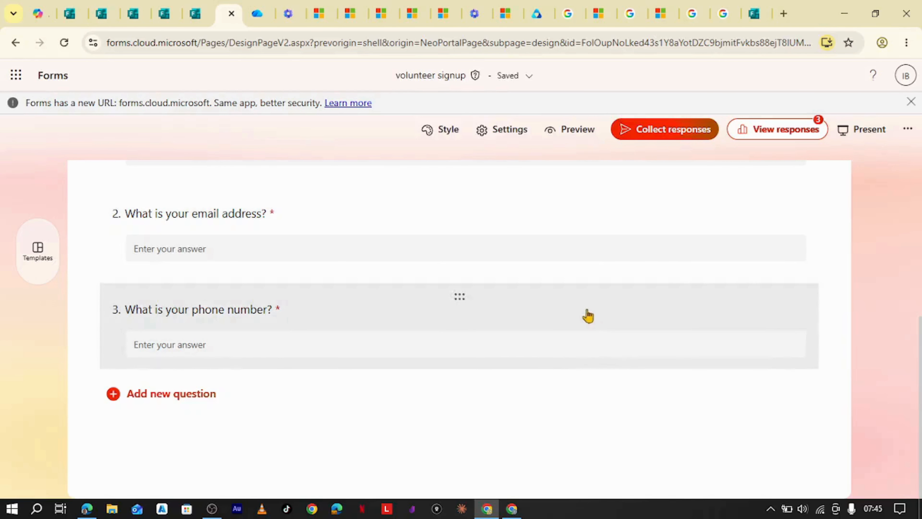
mouse_move(264, 26)
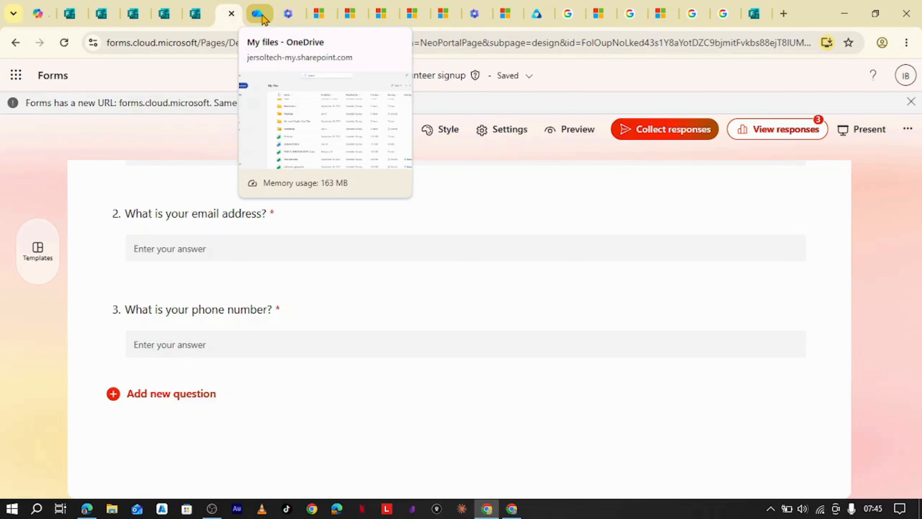
click(261, 15)
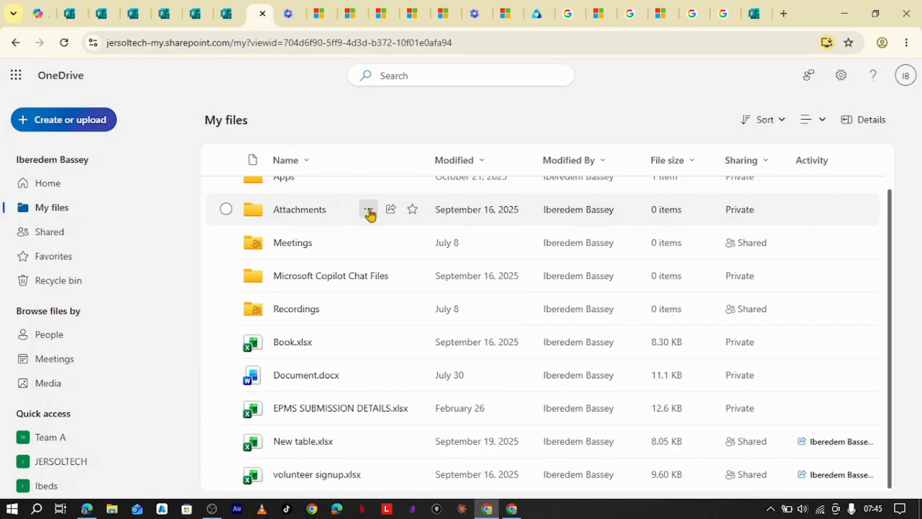
scroll(341, 221, up, 2)
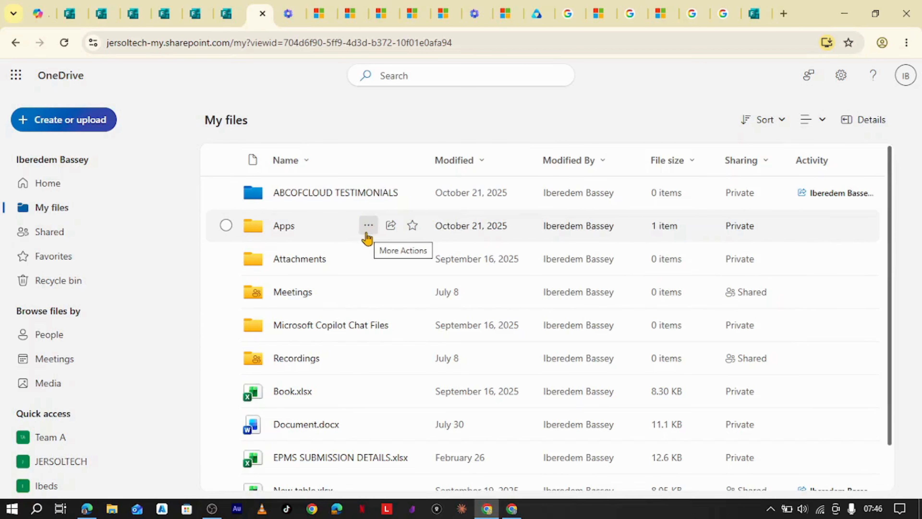
click(226, 14)
scroll(414, 325, up, 6)
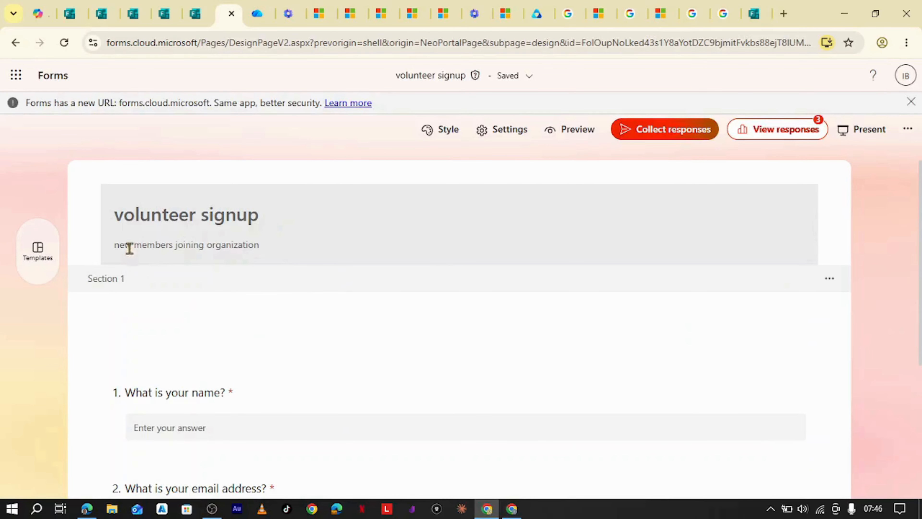
Add a required text question 4 titled 'Upload your passport here'.
scroll(381, 290, down, 5)
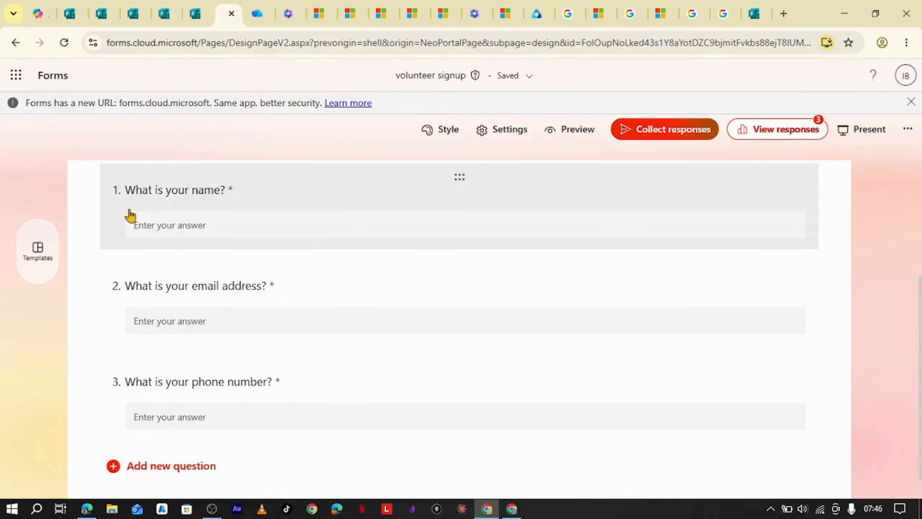
scroll(362, 331, down, 2)
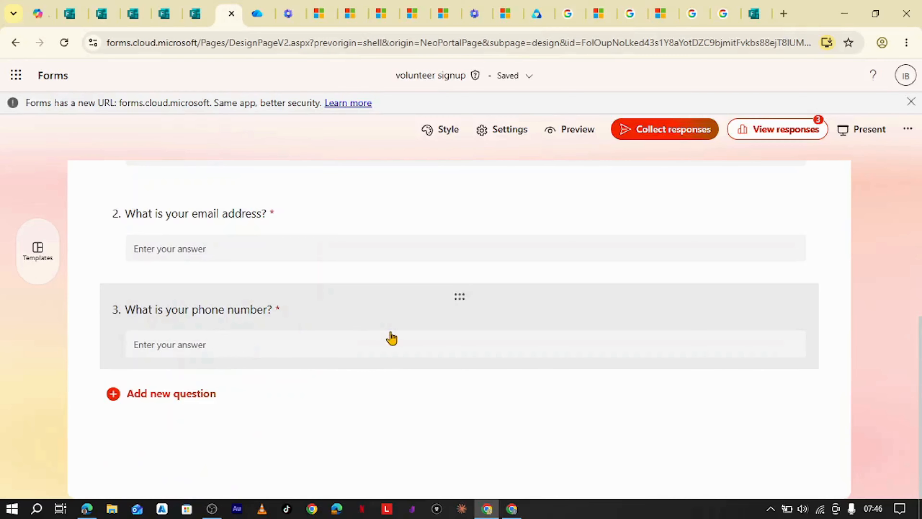
scroll(403, 329, up, 3)
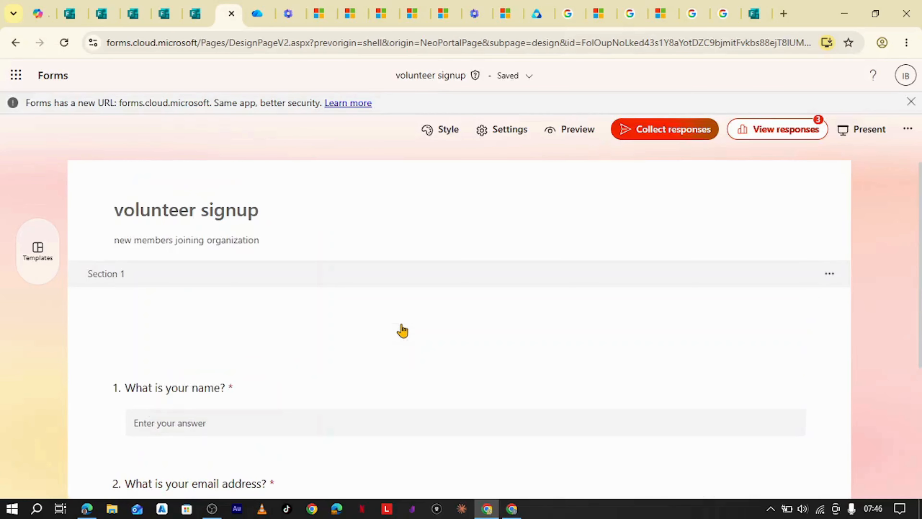
scroll(403, 315, down, 3)
click(179, 402)
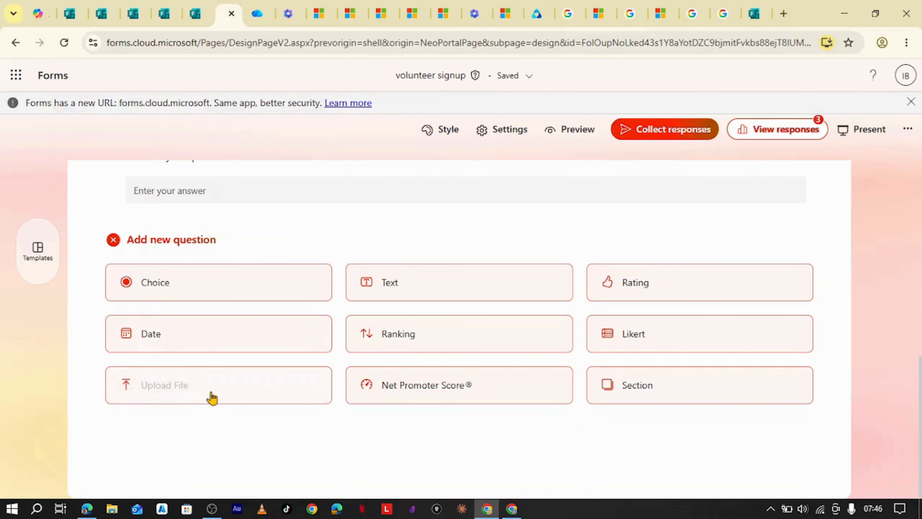
click(492, 295)
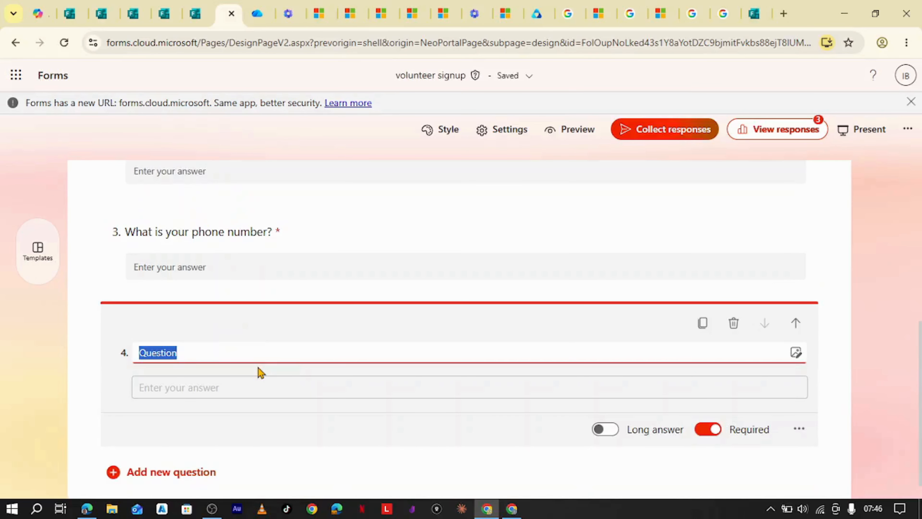
text(Upload you)
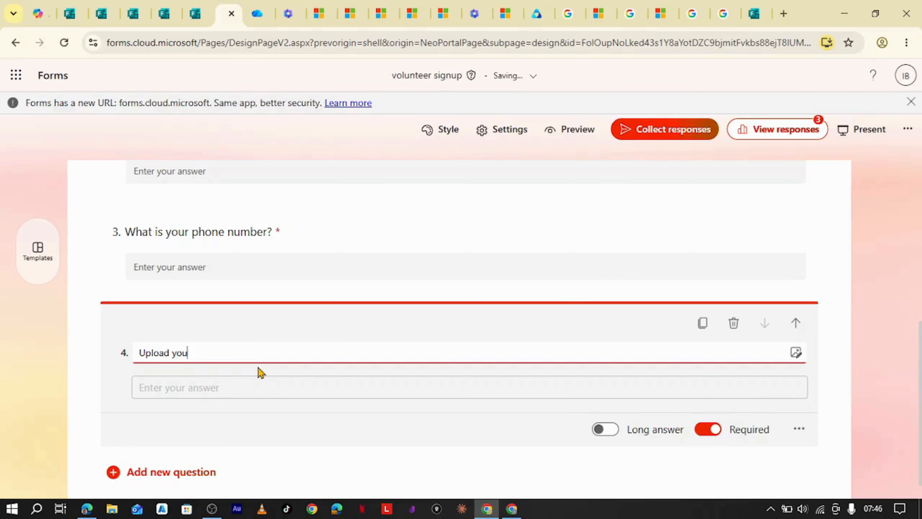
text(r passport here)
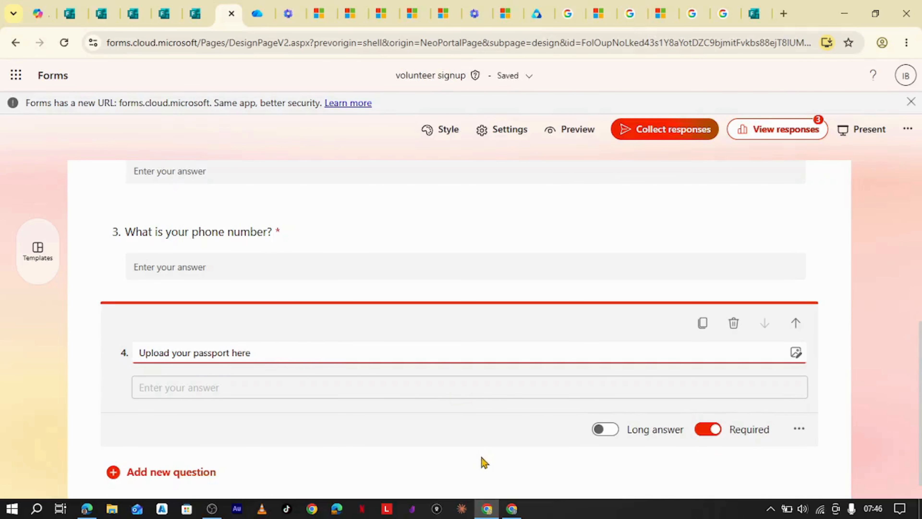
click(487, 469)
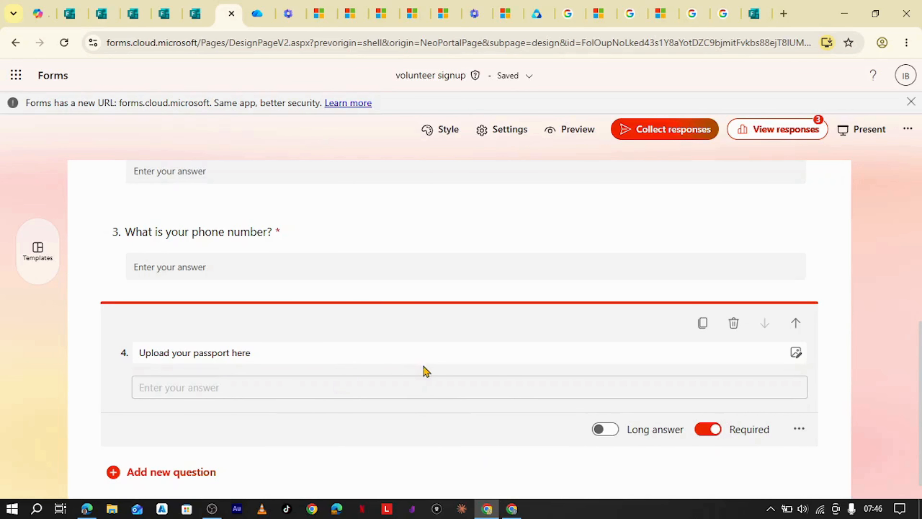
click(412, 359)
Create an orange 'Volunteer Passport' folder in OneDrive's My files.
click(257, 13)
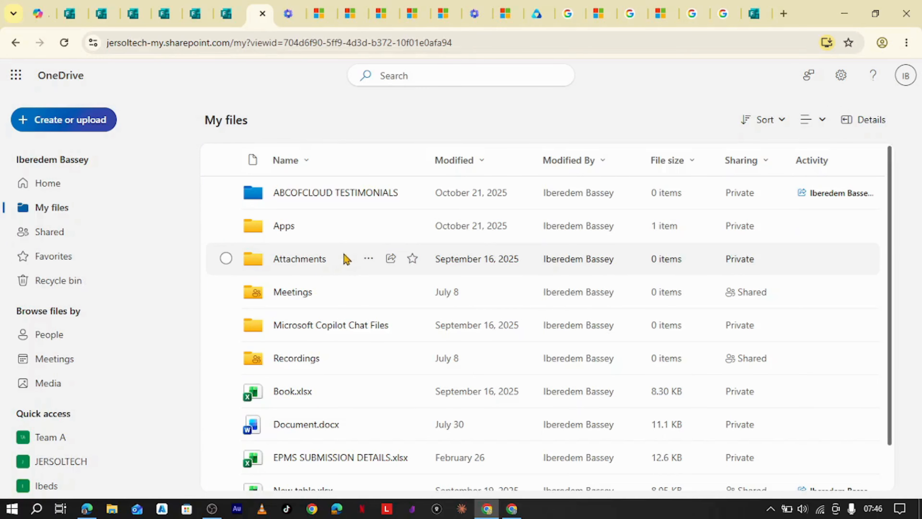
click(68, 123)
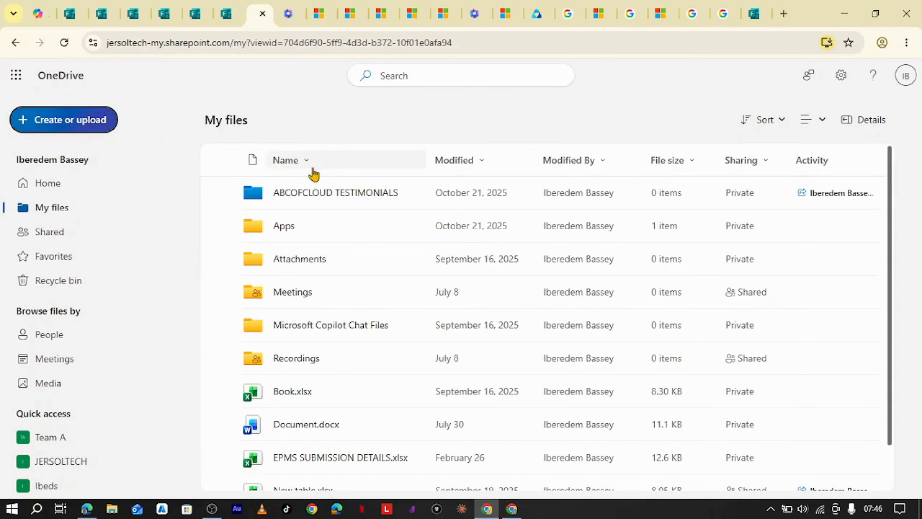
click(201, 138)
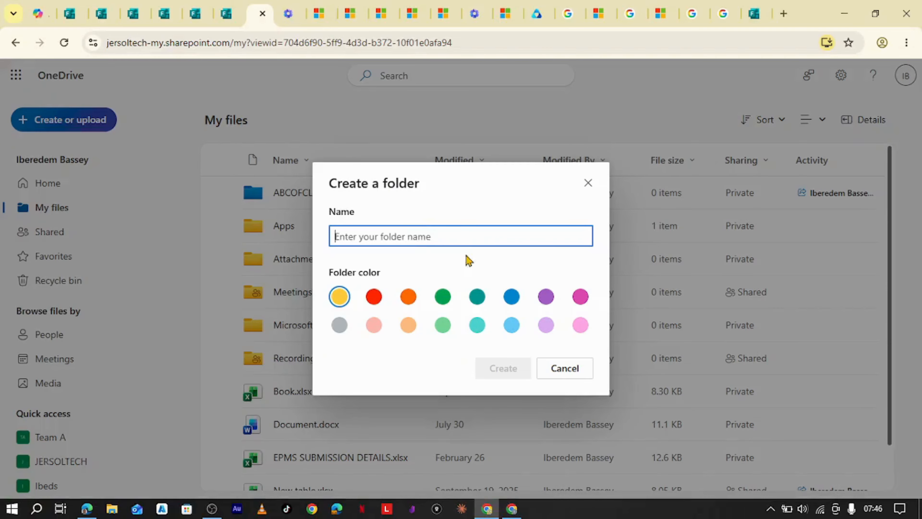
text(Volunteer Passport)
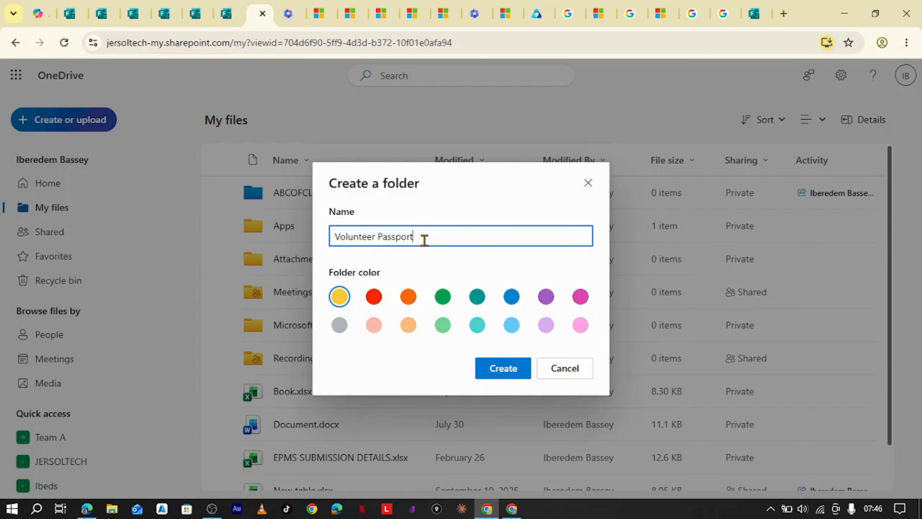
click(414, 302)
click(505, 368)
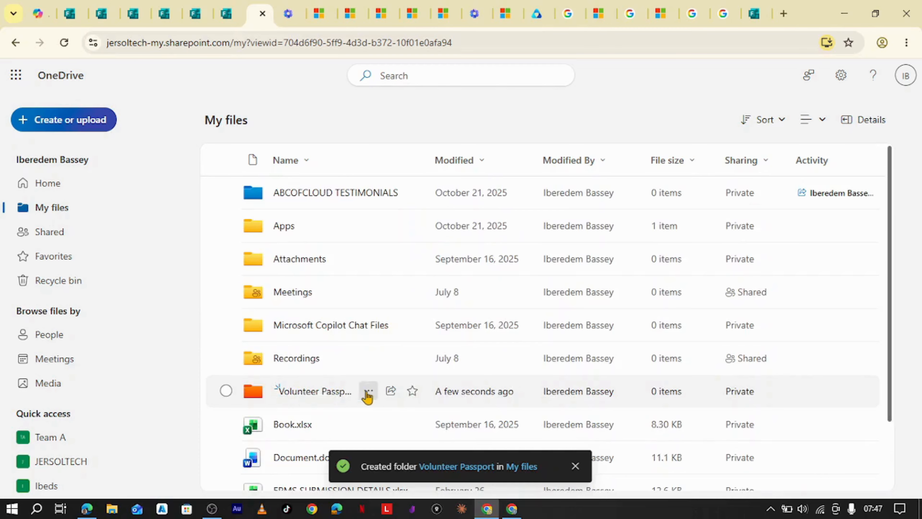
Create a 'Volunteer Uploads' file request on the Volunteer Passport folder and copy its upload link.
click(369, 393)
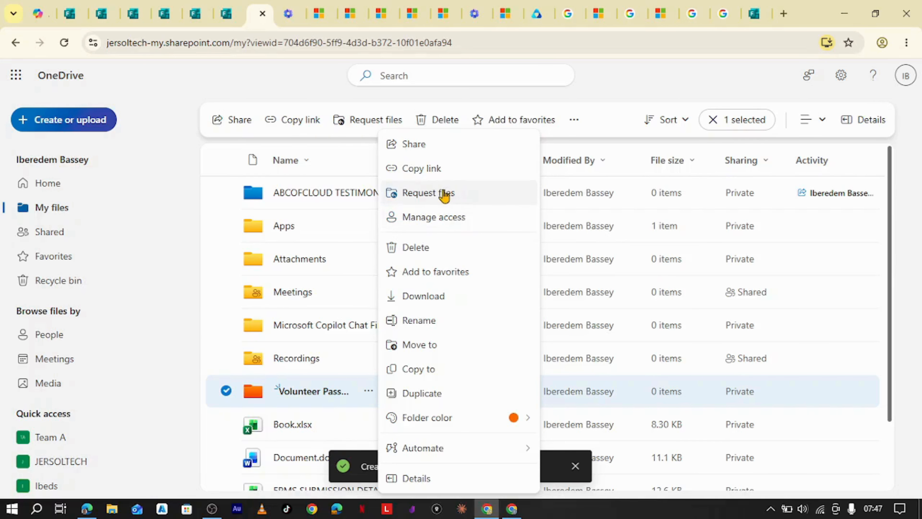
click(434, 199)
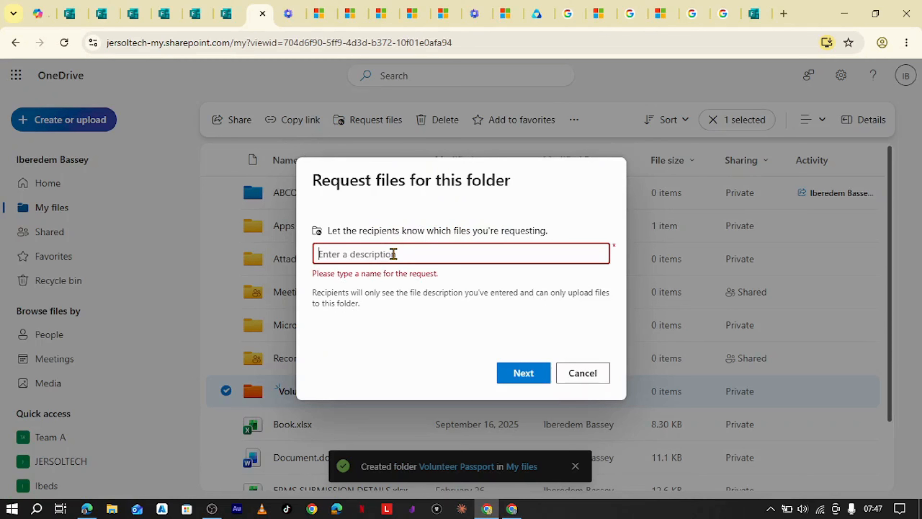
text(Volunteer Up)
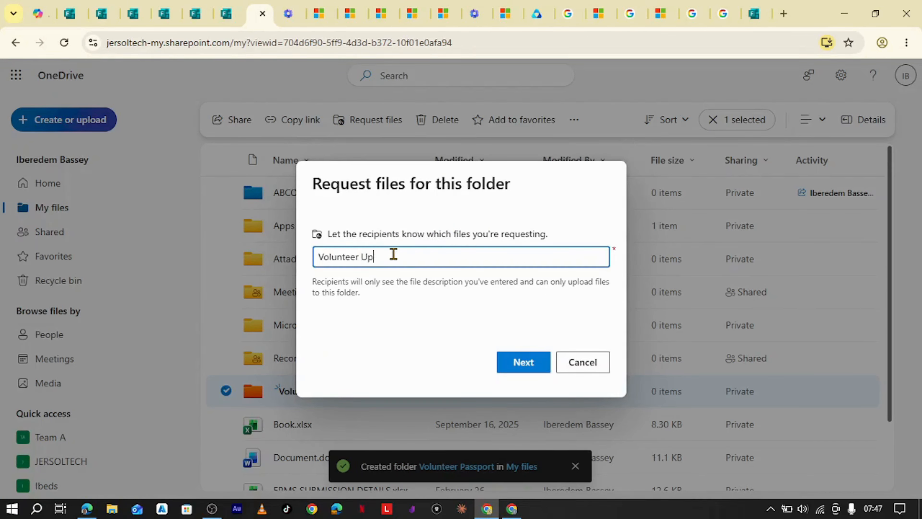
text(loadssport))
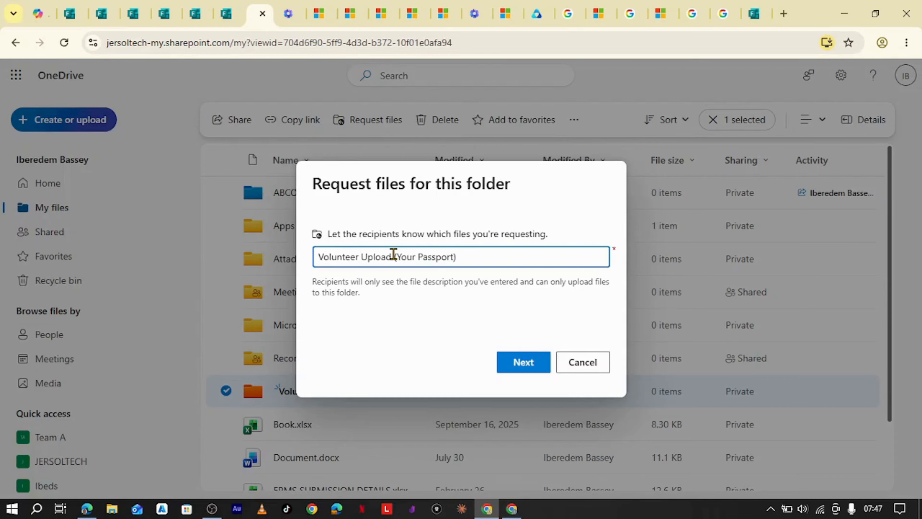
click(517, 364)
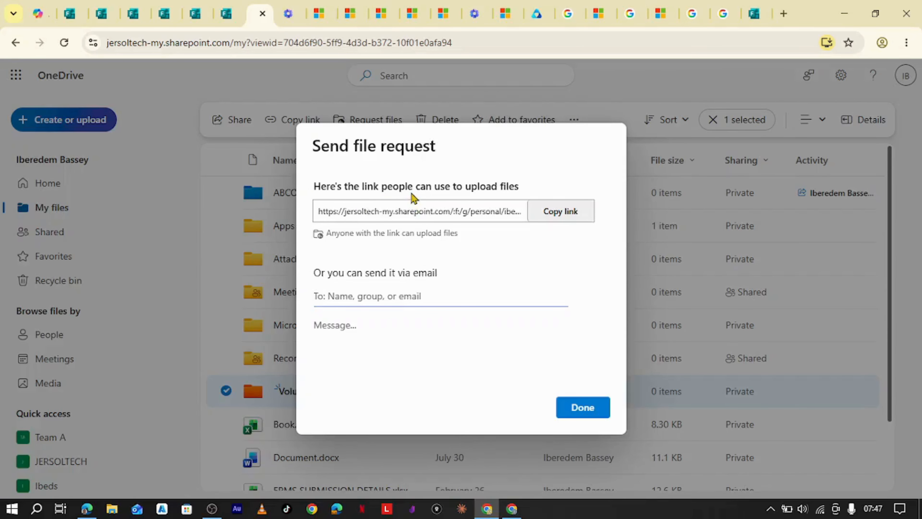
click(570, 218)
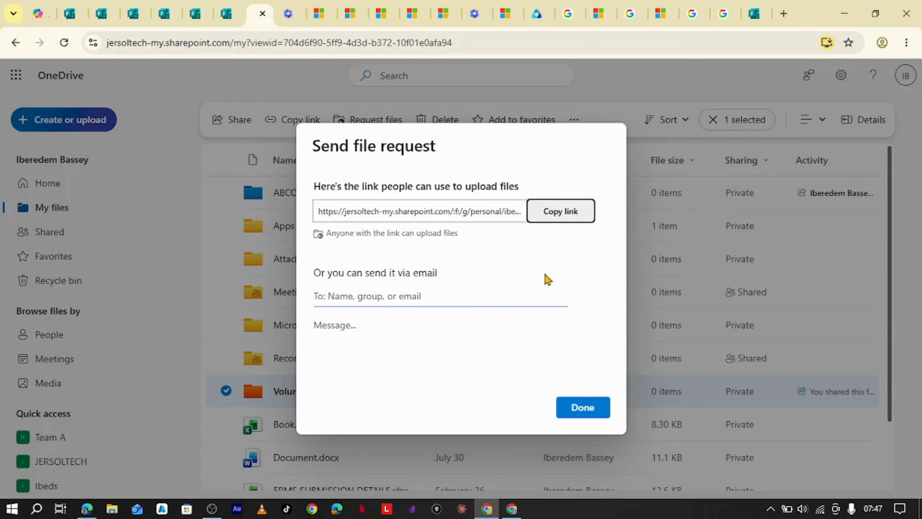
click(596, 410)
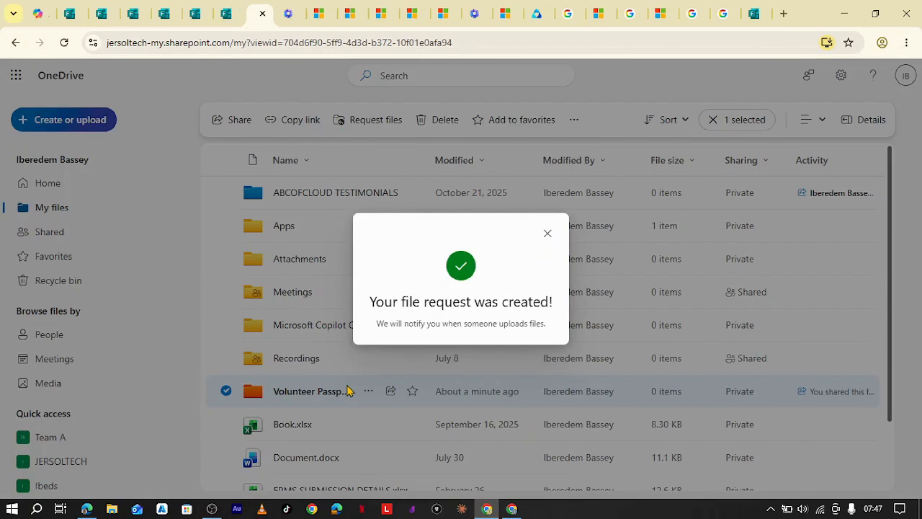
click(548, 233)
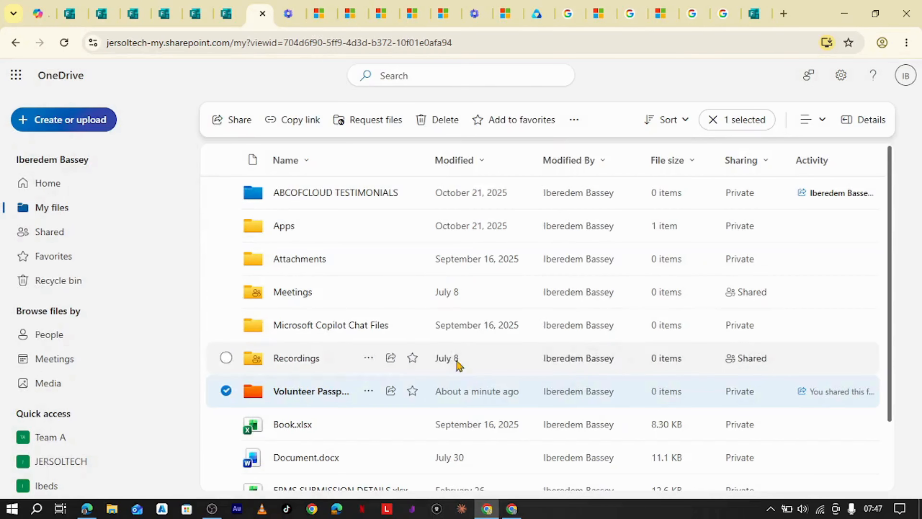
Link the word 'here' in question 4's title to the pasted file request URL.
click(226, 14)
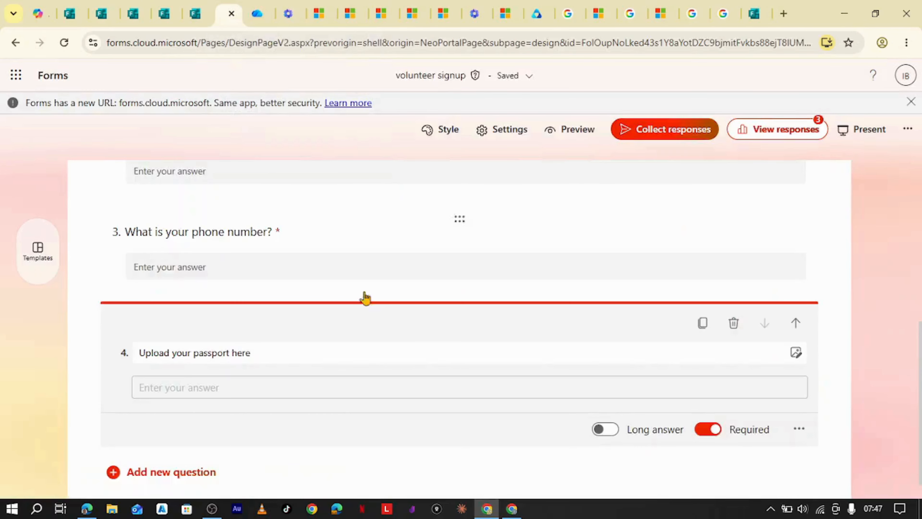
scroll(254, 358, down, 2)
click(168, 273)
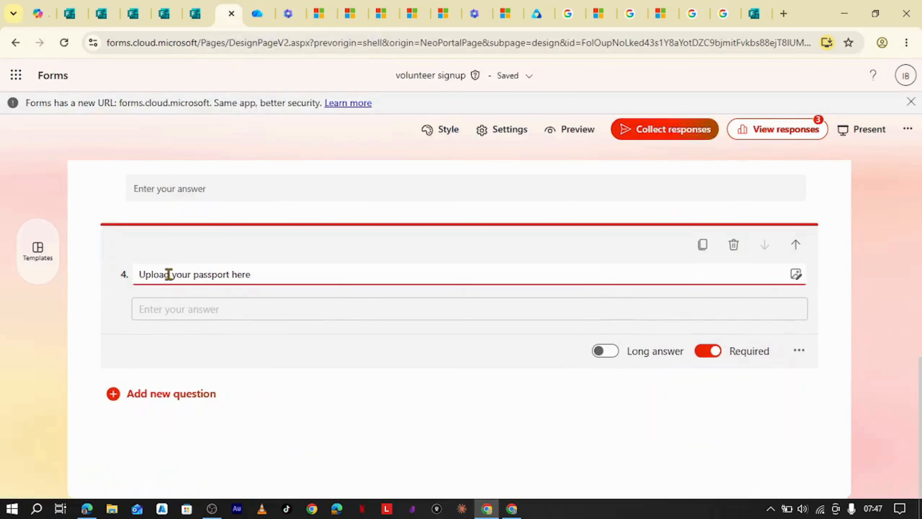
double_click(234, 274)
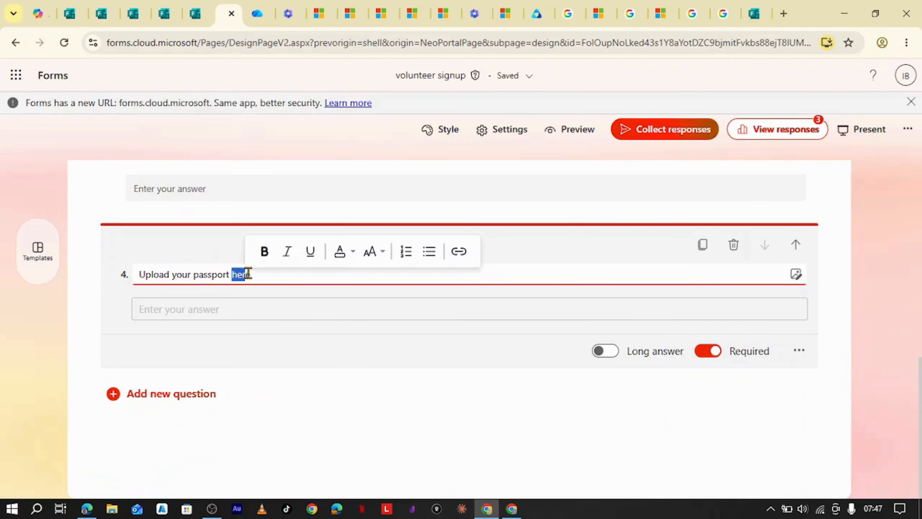
click(459, 251)
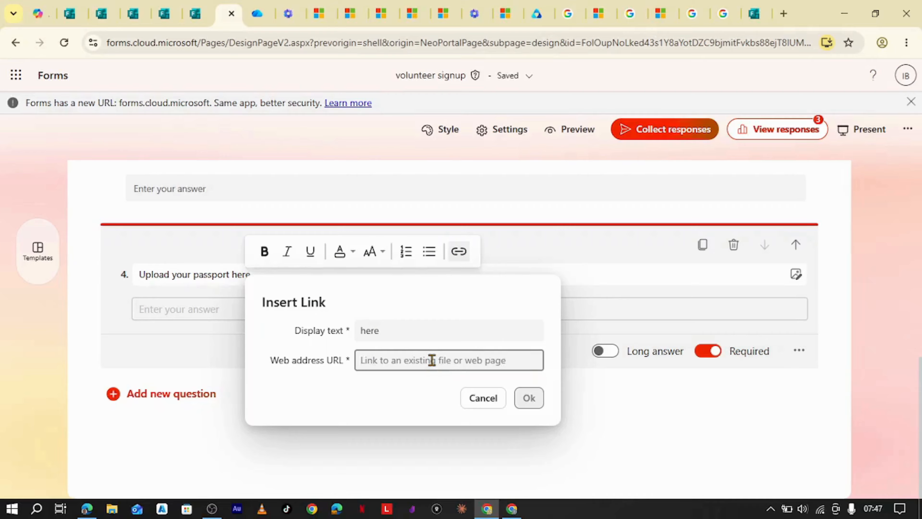
key(ctrl+v)
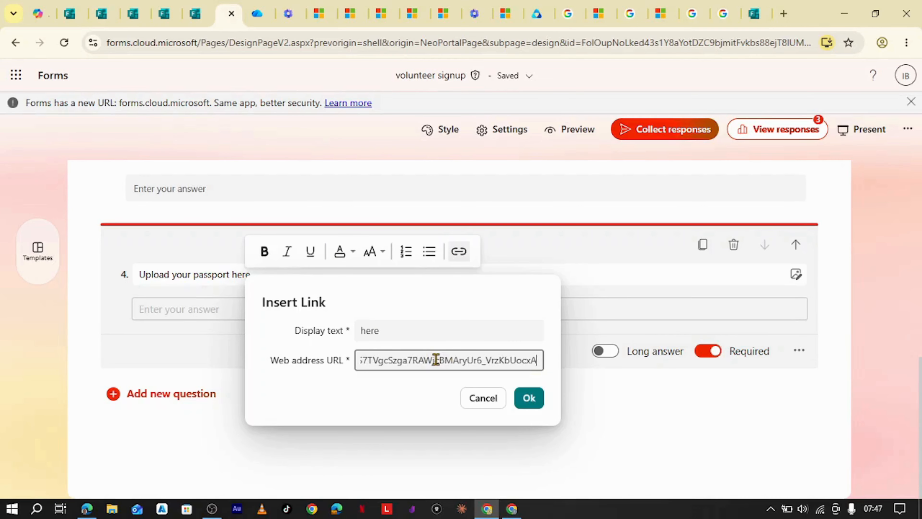
click(528, 399)
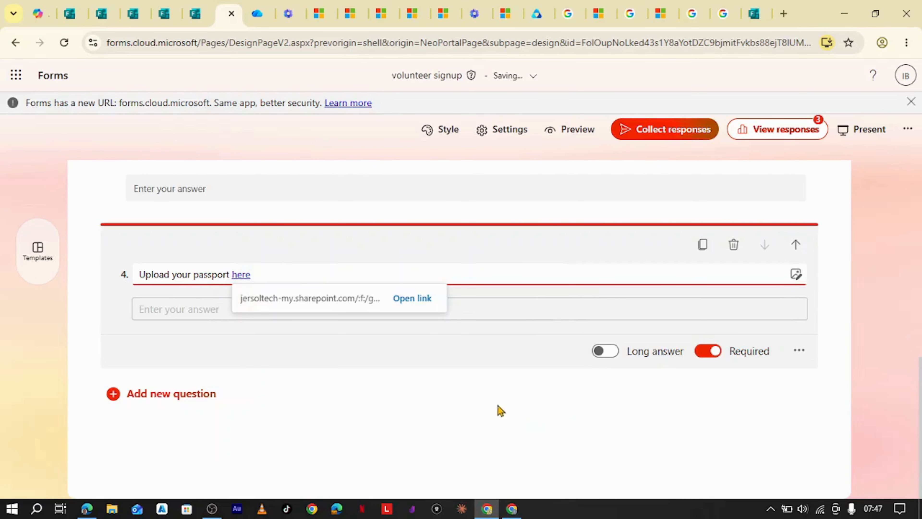
click(396, 380)
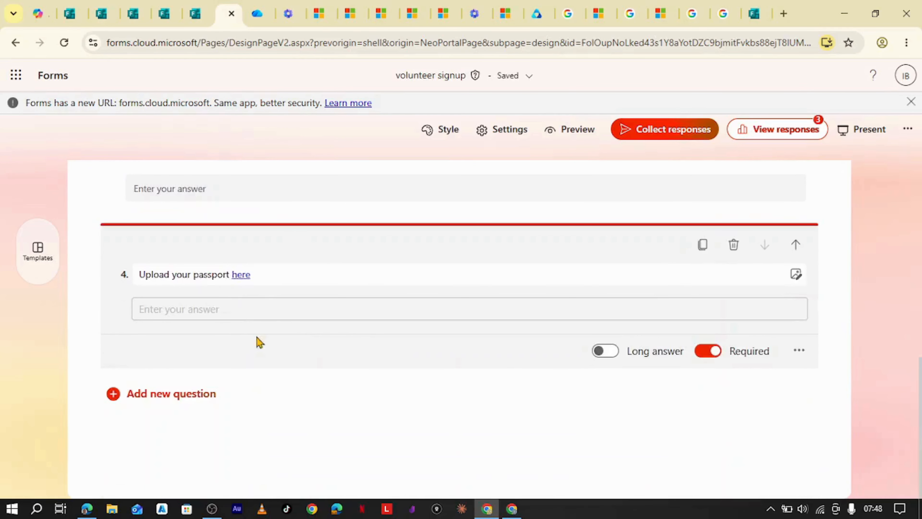
click(238, 282)
scroll(460, 317, up, 4)
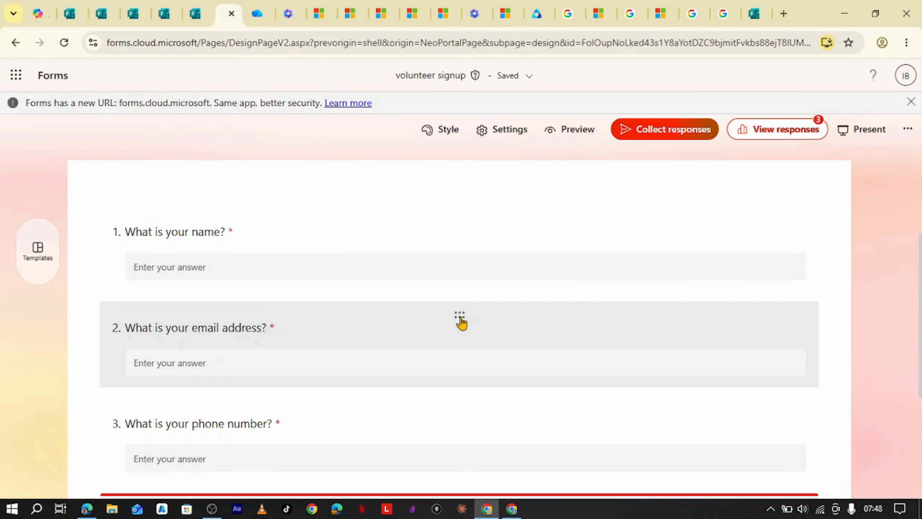
scroll(484, 289, down, 4)
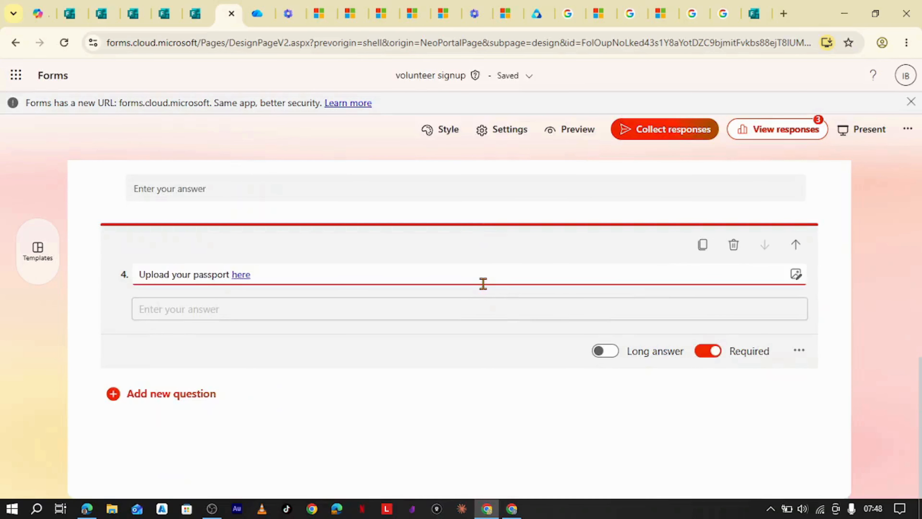
scroll(487, 282, up, 8)
Copy a shortened response link from the form's Collect responses options.
click(671, 139)
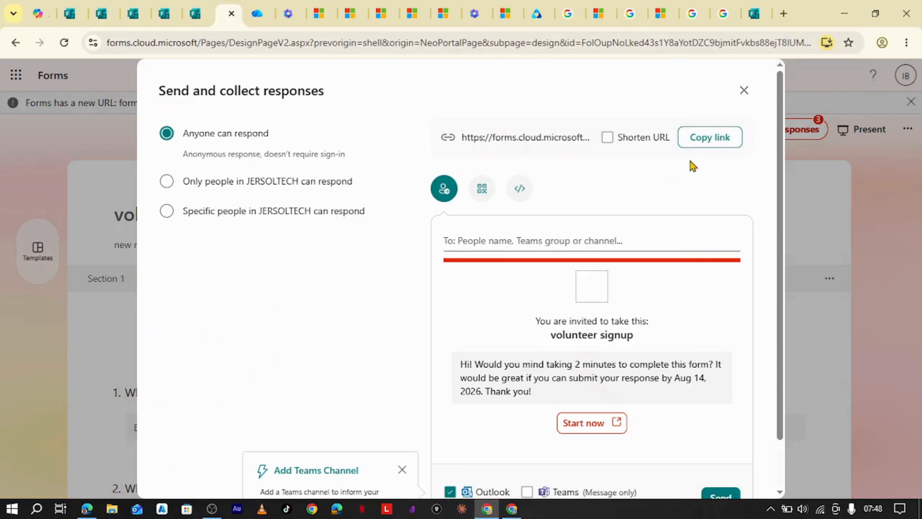
click(614, 141)
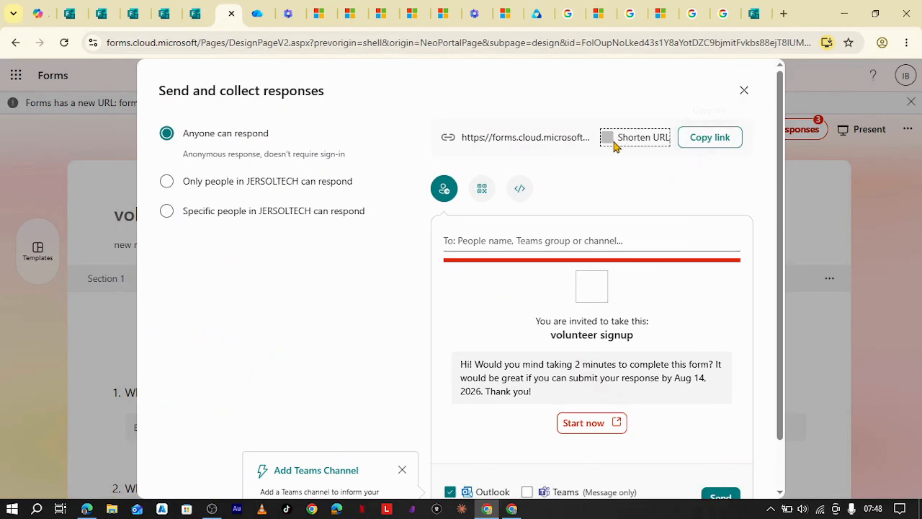
click(702, 145)
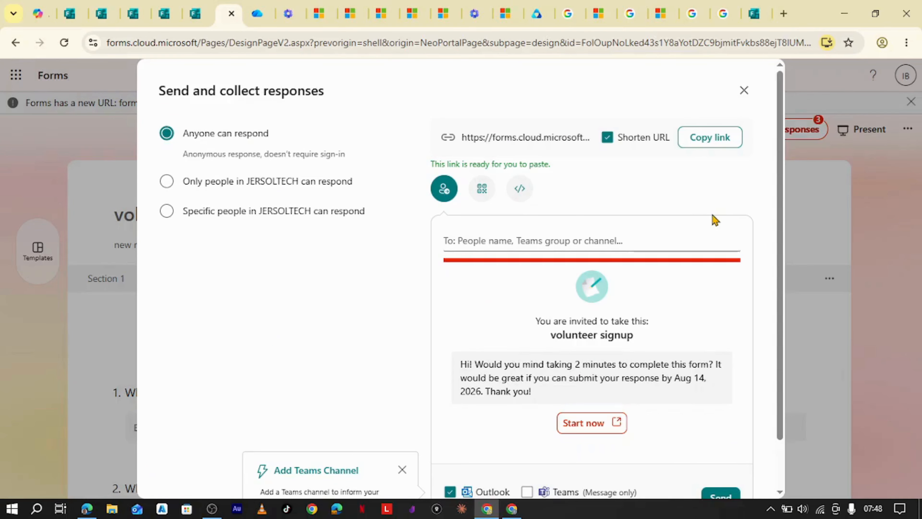
mouse_move(512, 510)
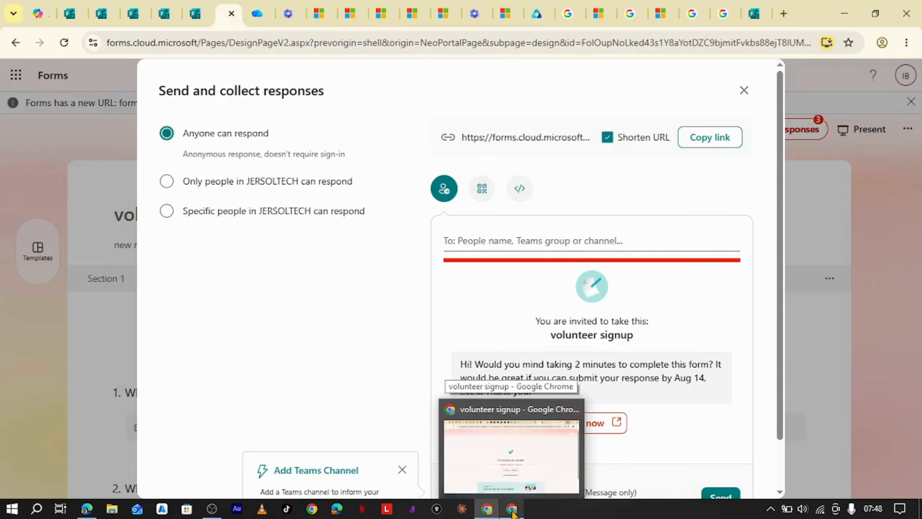
In the other Chrome window, close the old response-submitted and file request tabs.
click(513, 510)
click(648, 13)
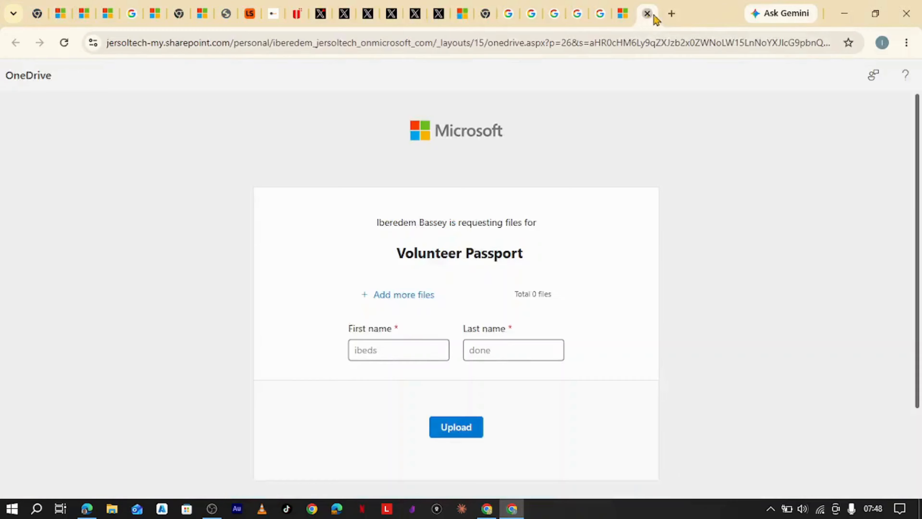
click(647, 13)
Open the copied volunteer signup form link in a new tab.
click(669, 14)
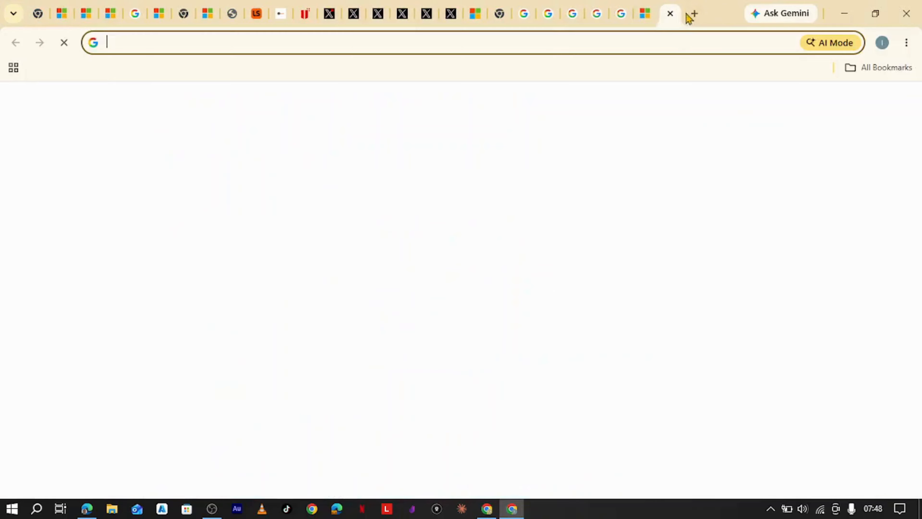
click(677, 46)
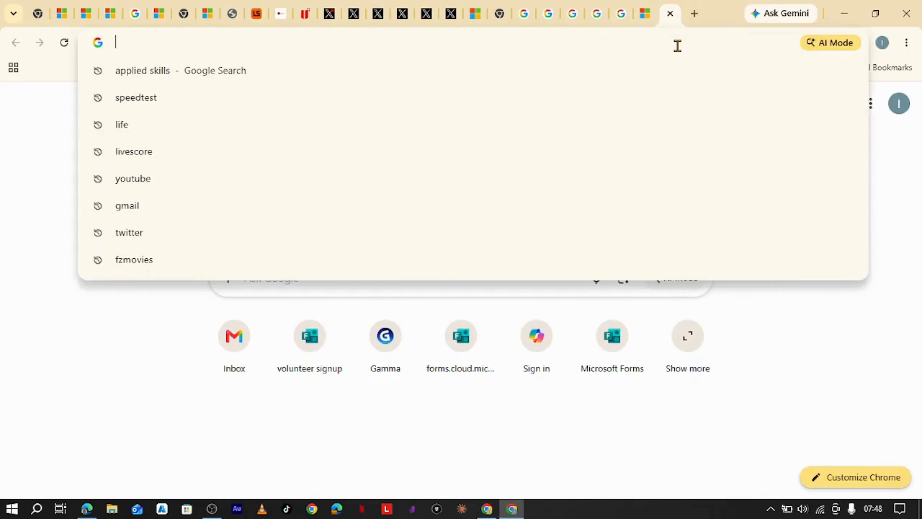
key(ctrl+v)
key(Return)
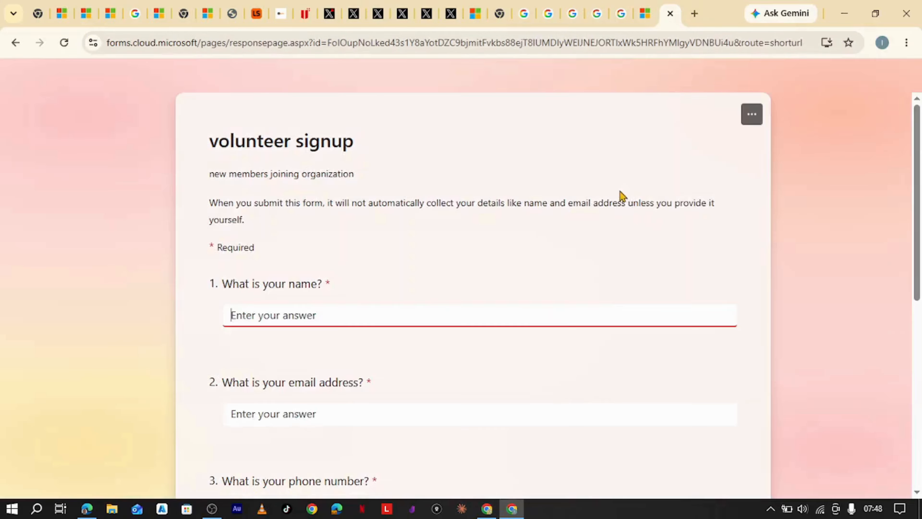
Fill in the respondent's name, email address and phone number answers.
scroll(428, 225, down, 5)
scroll(420, 239, up, 5)
click(298, 313)
text(In)
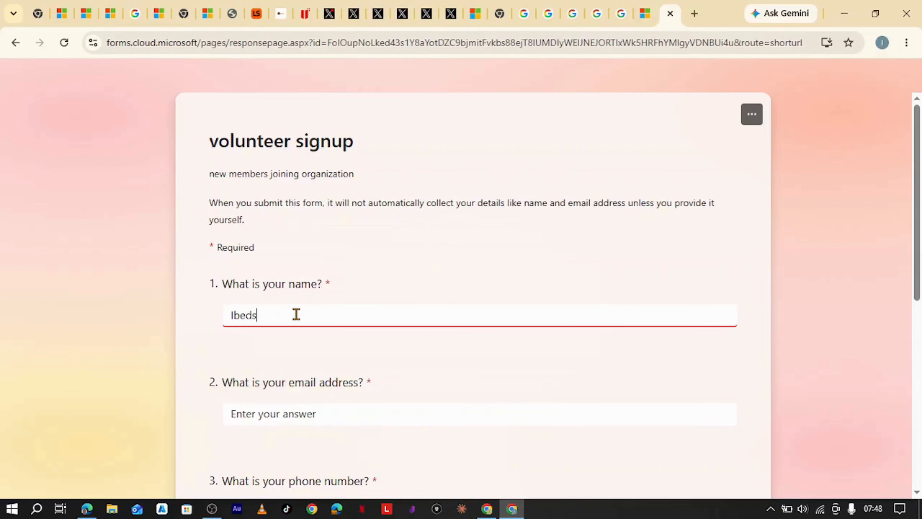
scroll(319, 291, down, 5)
click(346, 211)
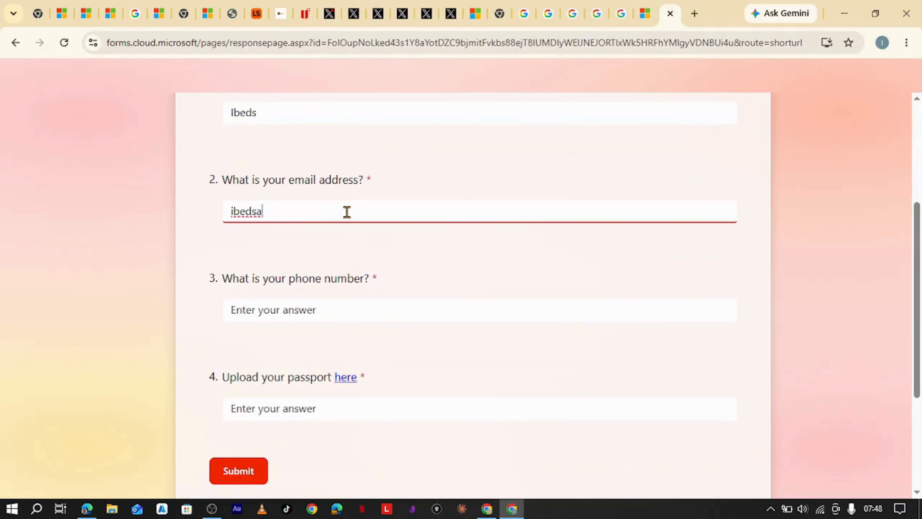
click(371, 308)
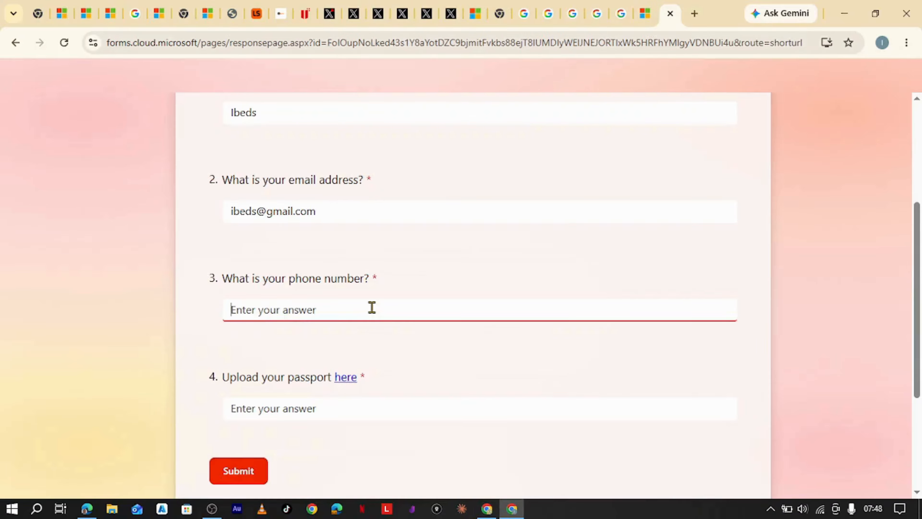
text(2367667)
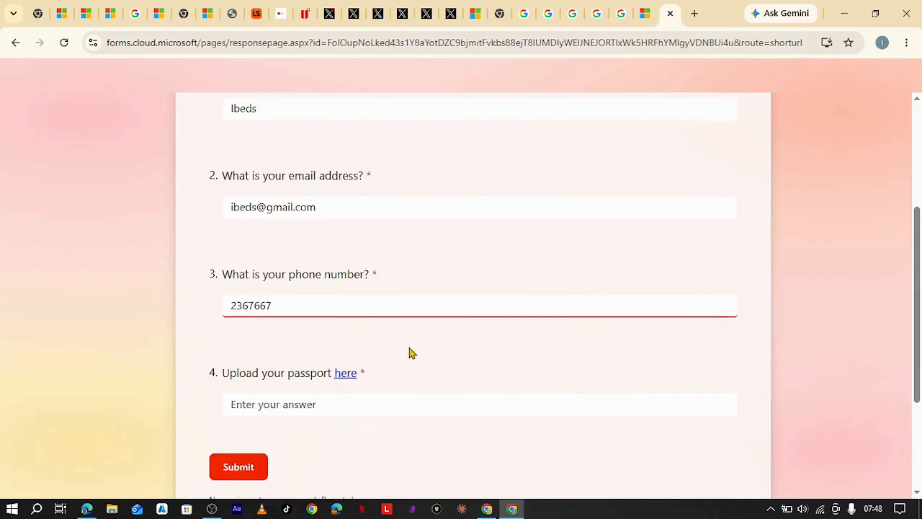
Follow question 4's 'here' link to the Volunteer Upload (Your Passport) request page.
scroll(410, 353, down, 3)
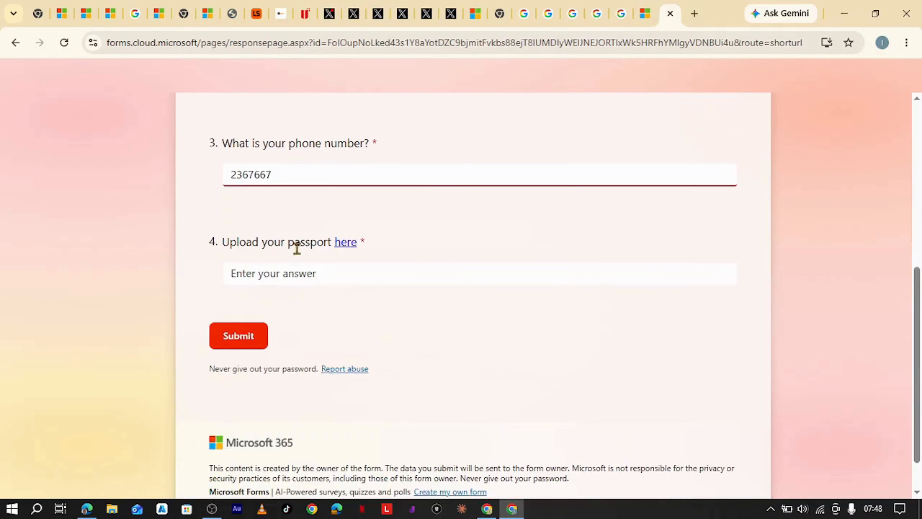
click(347, 247)
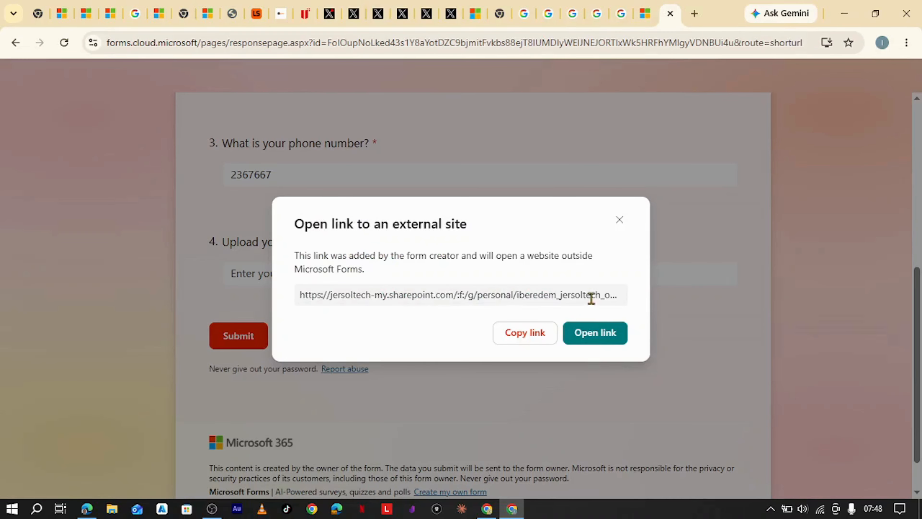
click(605, 341)
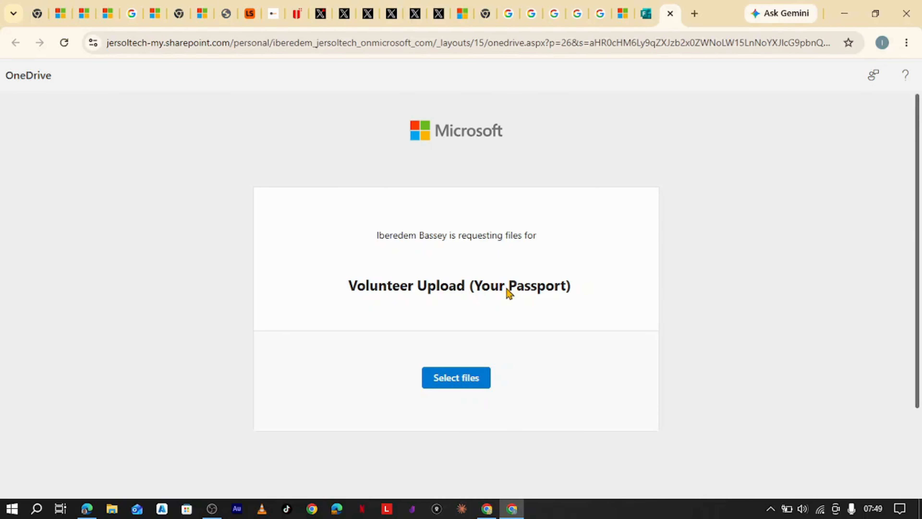
Select Forms Updated Thumbnail.png as the passport file to upload.
click(456, 383)
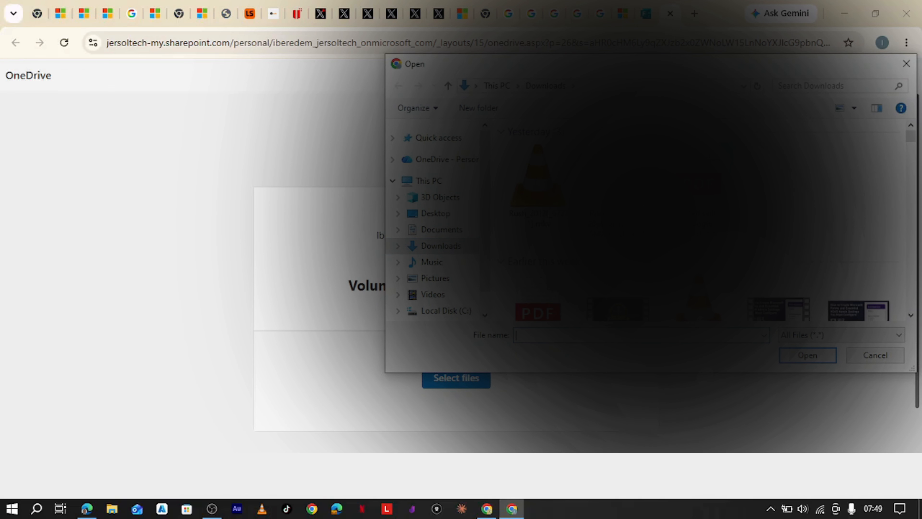
scroll(689, 218, down, 4)
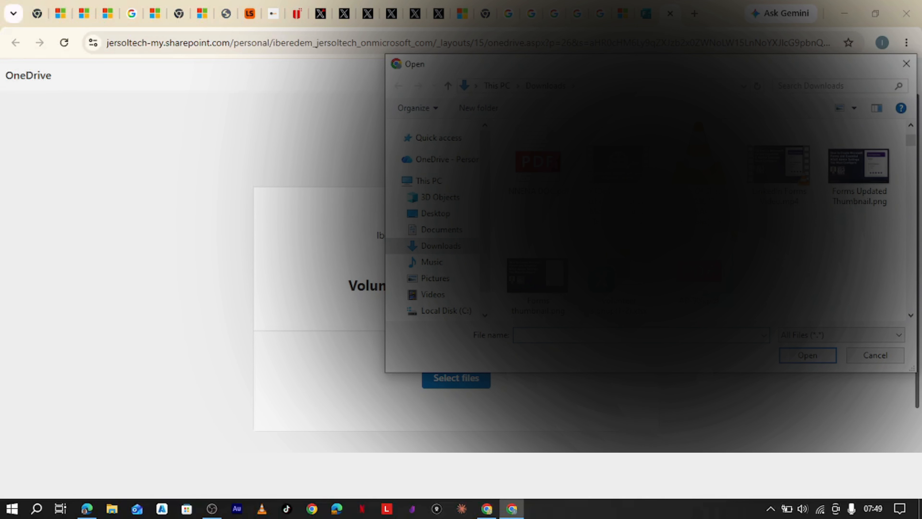
click(854, 199)
click(793, 362)
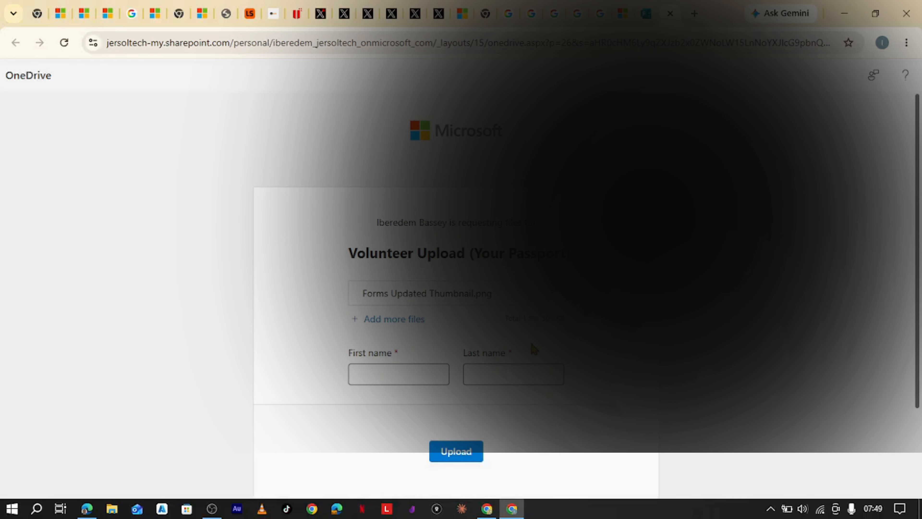
Enter the uploader's first and last name and upload the file.
click(413, 374)
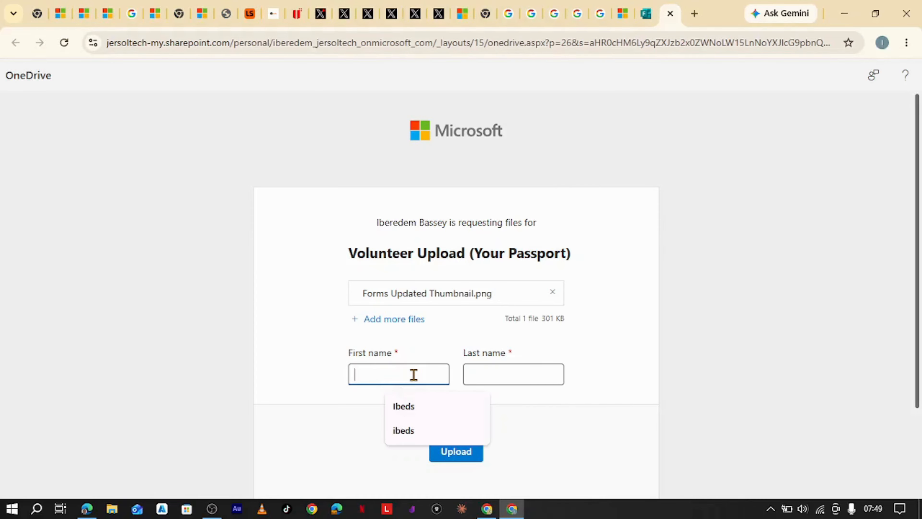
key(Tab)
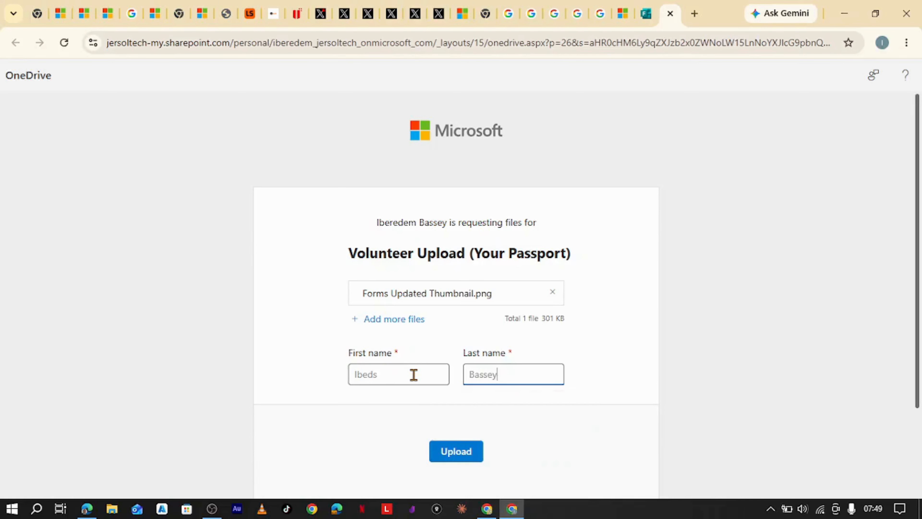
click(455, 451)
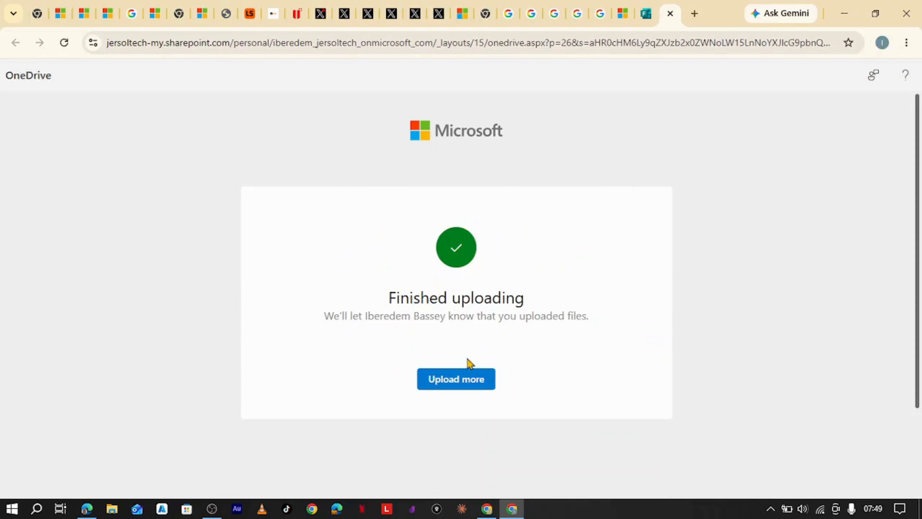
click(646, 13)
Answer question 4 with 'Upload done', submit the response, and return to the form editor.
click(334, 280)
text(Upload done)
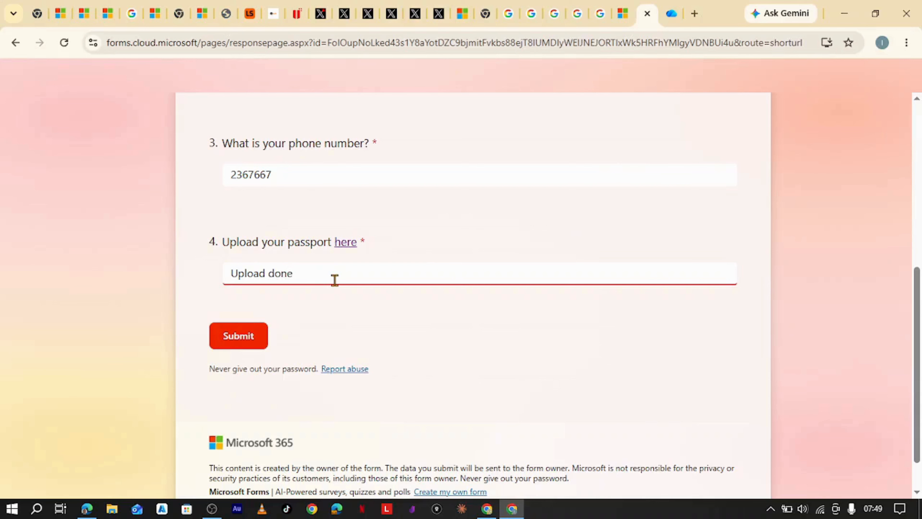
click(253, 345)
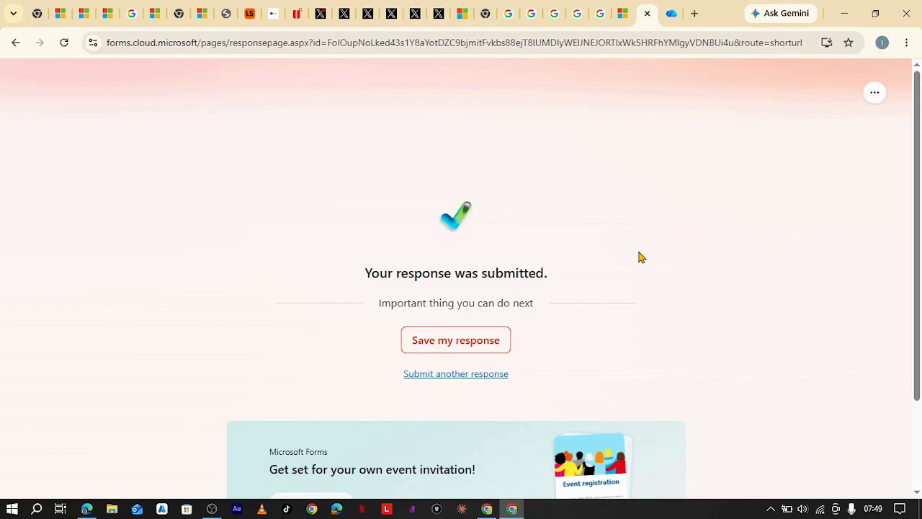
click(487, 509)
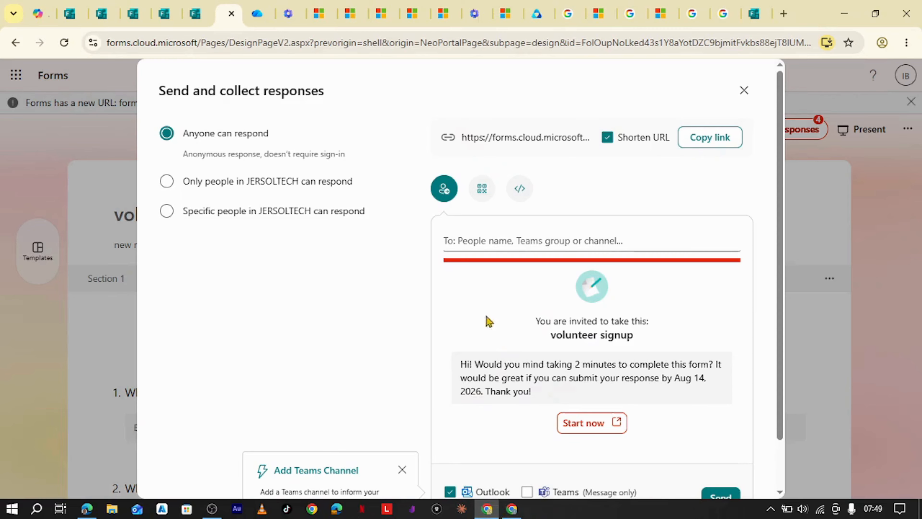
Close the Send and collect responses dialog to return to the form.
click(743, 91)
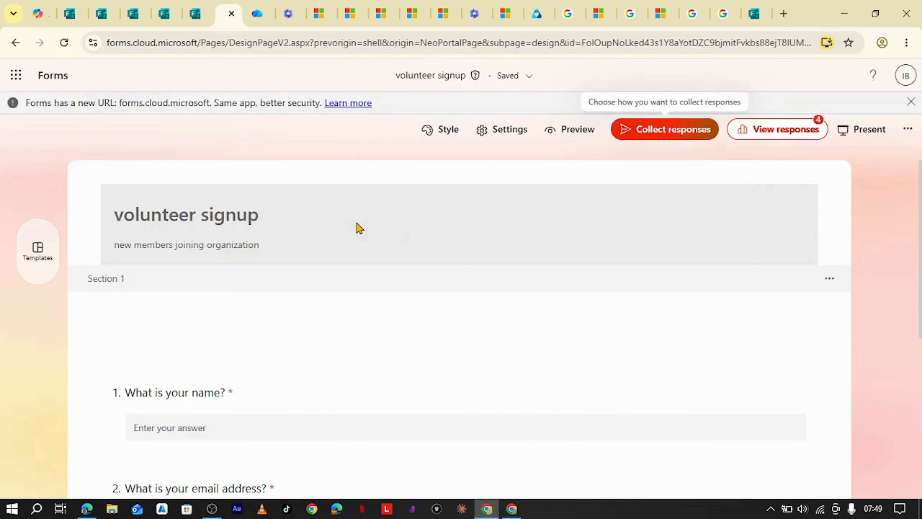
scroll(414, 325, down, 4)
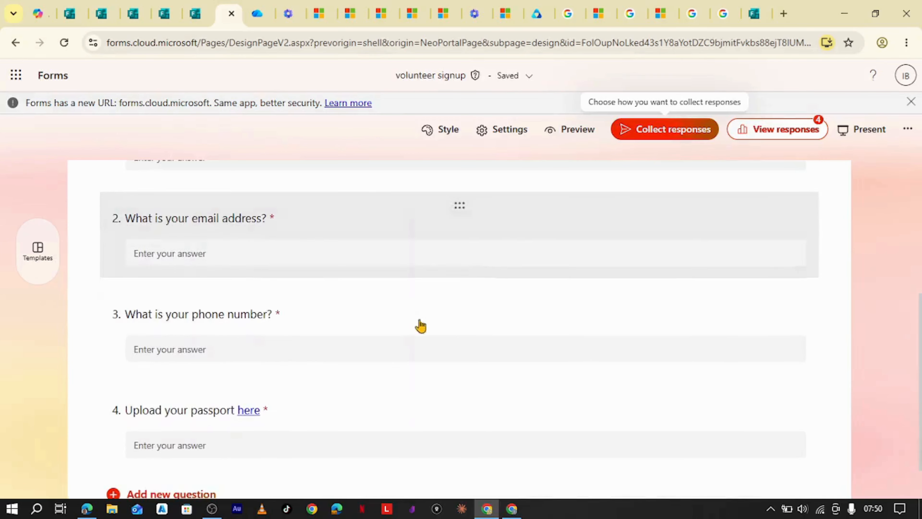
scroll(581, 308, up, 1)
scroll(632, 300, up, 3)
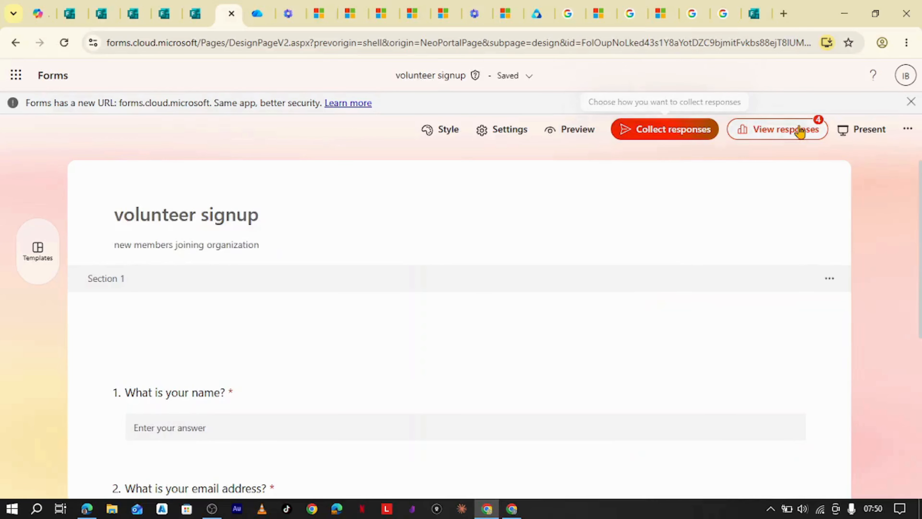
Review the responses summary: 4 responses averaging 01:23, question 4 answered 'Upload done'.
click(799, 129)
scroll(461, 312, down, 3)
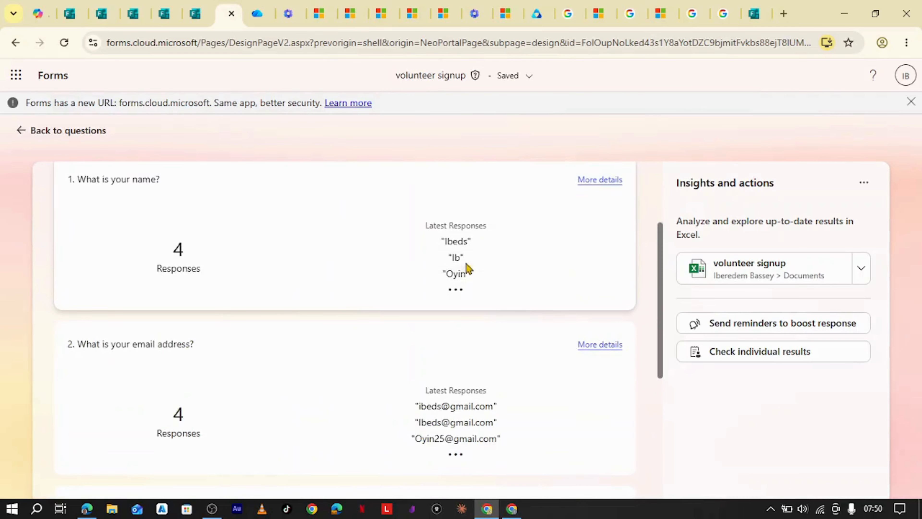
scroll(469, 245, down, 3)
scroll(469, 218, down, 2)
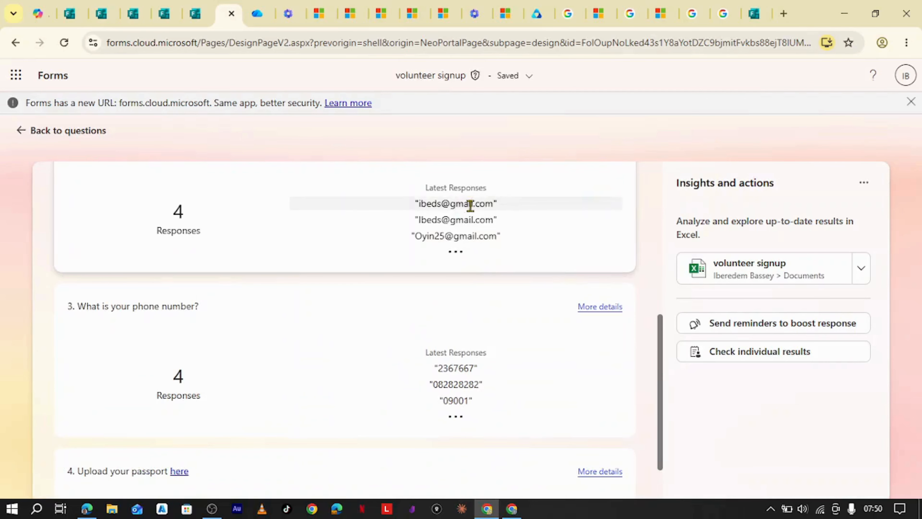
scroll(461, 309, down, 2)
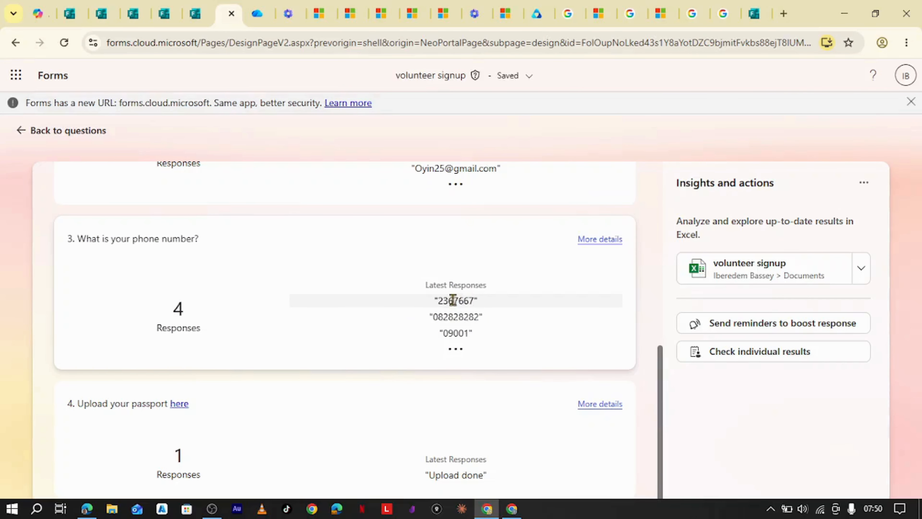
scroll(465, 306, down, 1)
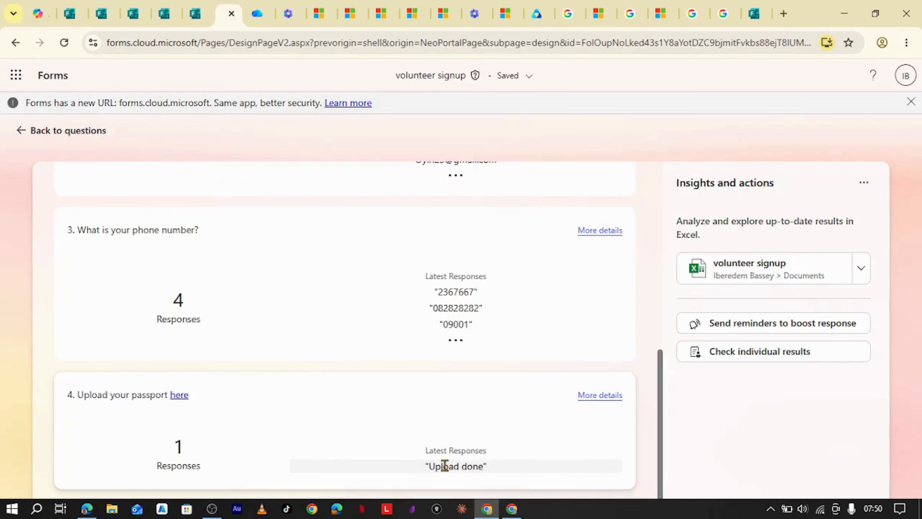
scroll(539, 426, up, 8)
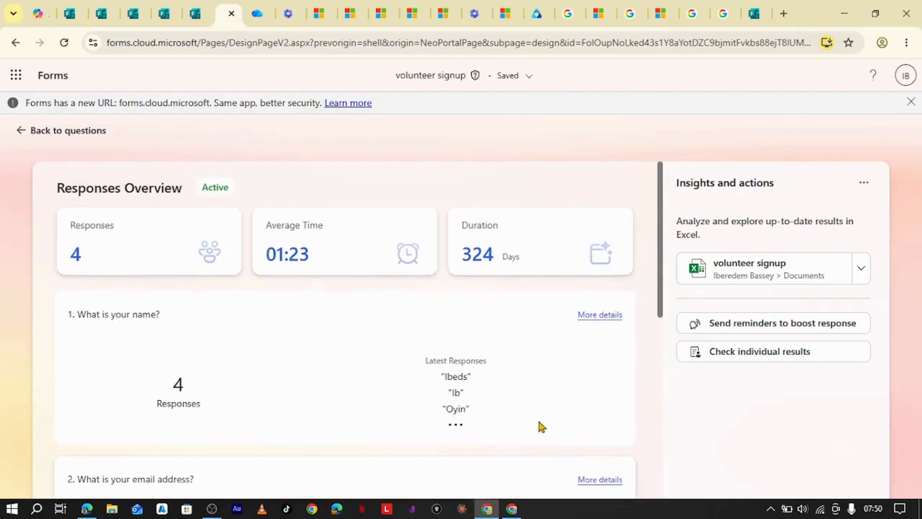
scroll(539, 426, down, 4)
scroll(540, 425, up, 3)
scroll(539, 426, down, 8)
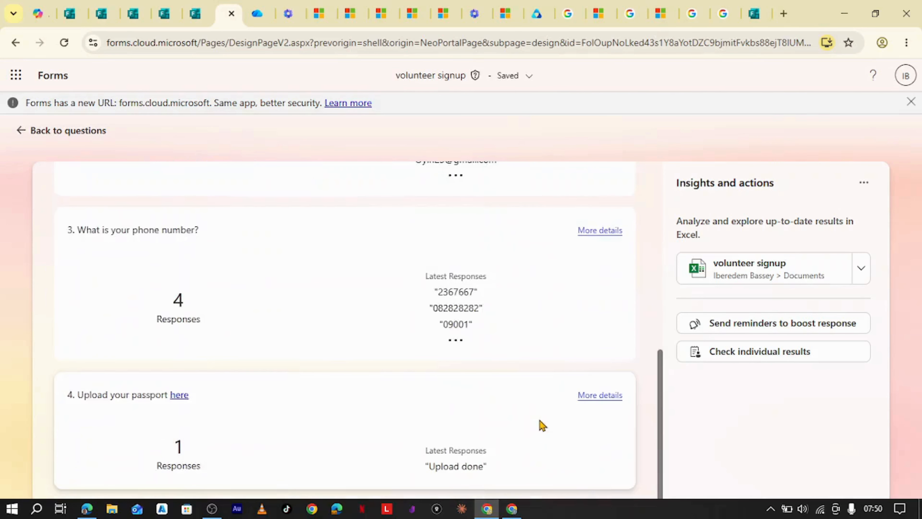
scroll(543, 409, up, 10)
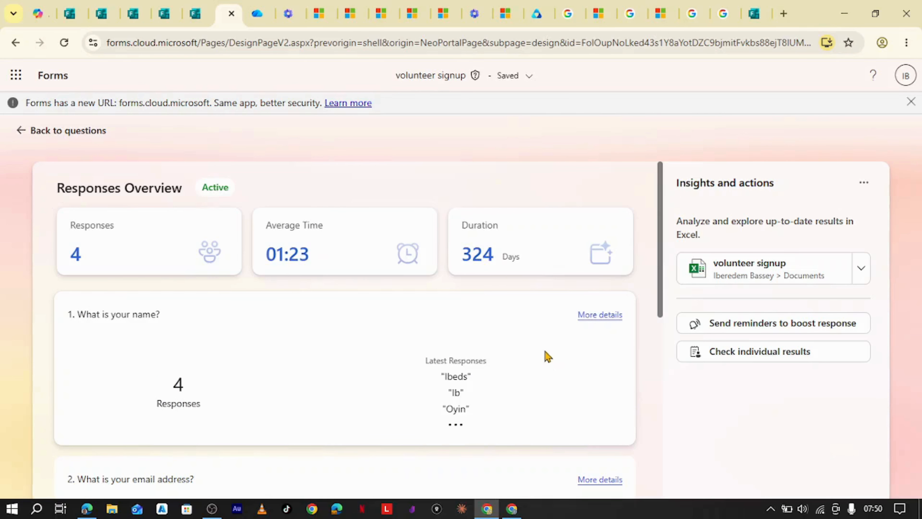
Open the Volunteer Passport folder in OneDrive and show the uploaded file's Details.
click(266, 16)
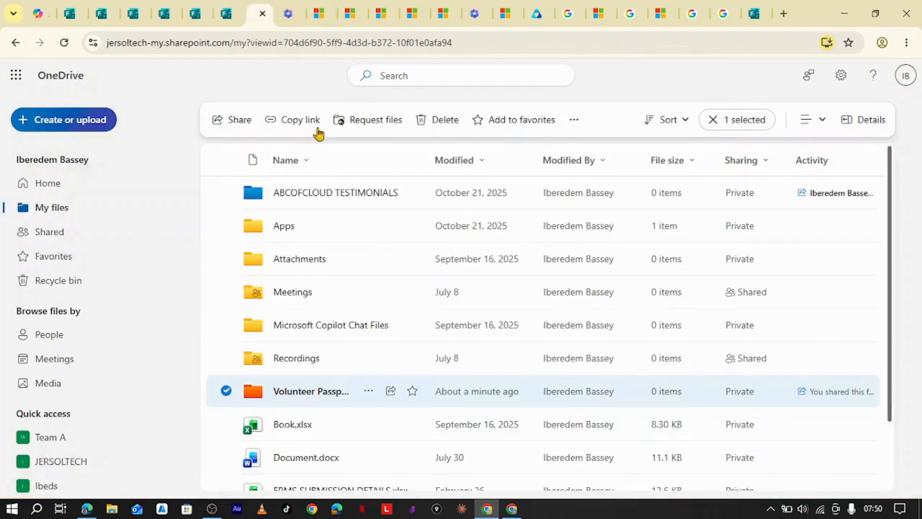
click(292, 392)
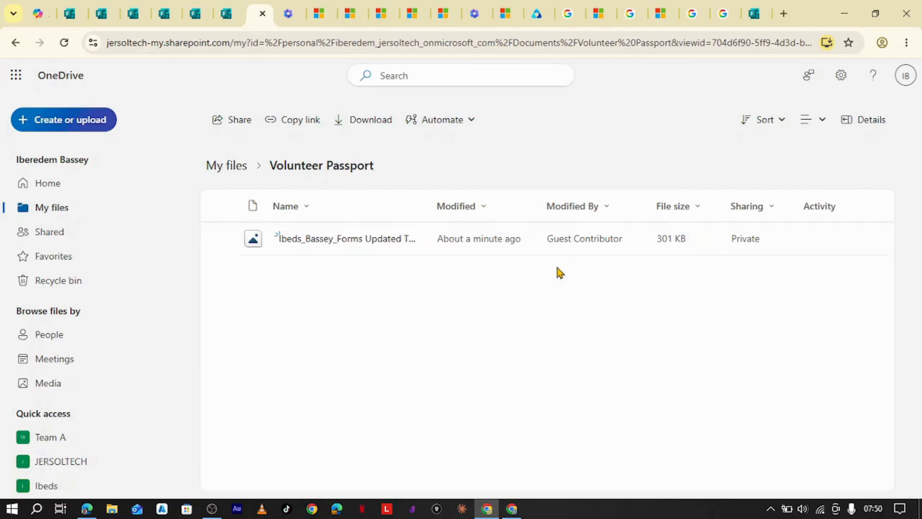
click(370, 238)
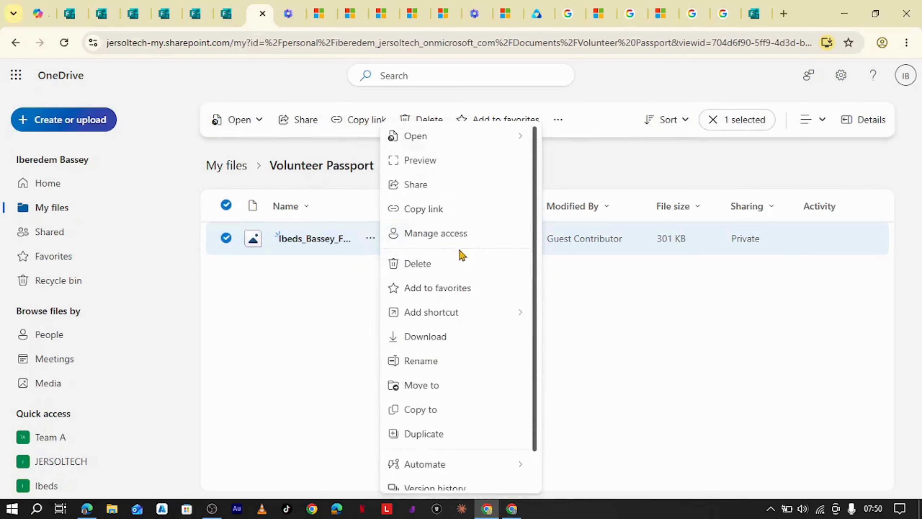
scroll(447, 442, down, 1)
click(435, 477)
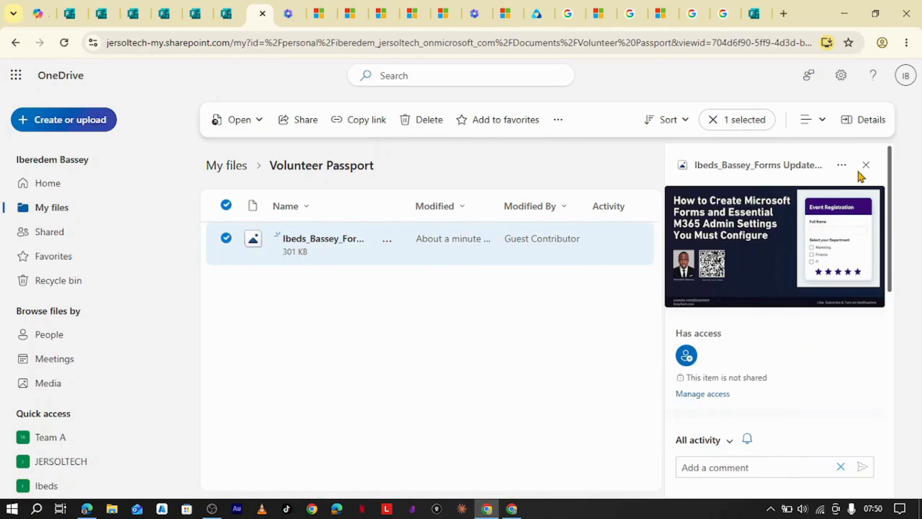
Widen the Details pane, review the 301 KB thumbnail's Guest Contributor activity, then close it.
drag(666, 192, 531, 191)
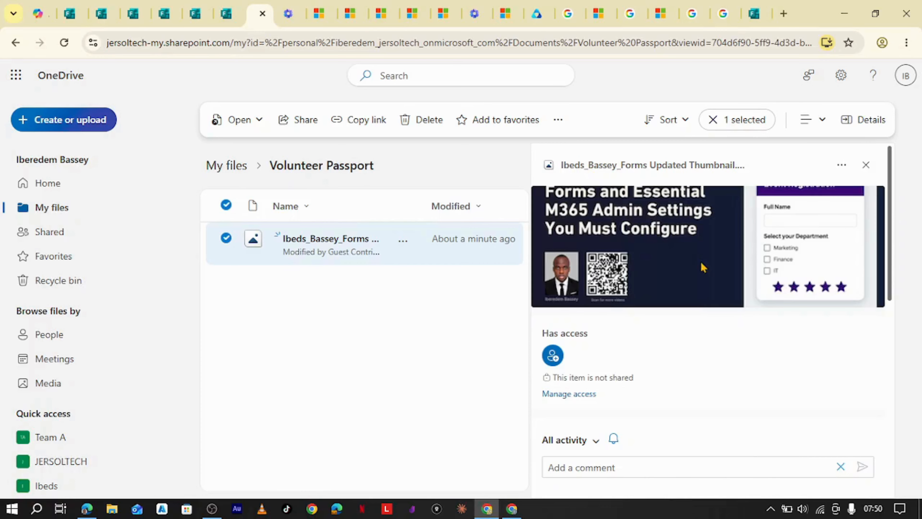
scroll(703, 267, down, 6)
scroll(701, 261, up, 3)
scroll(703, 265, down, 2)
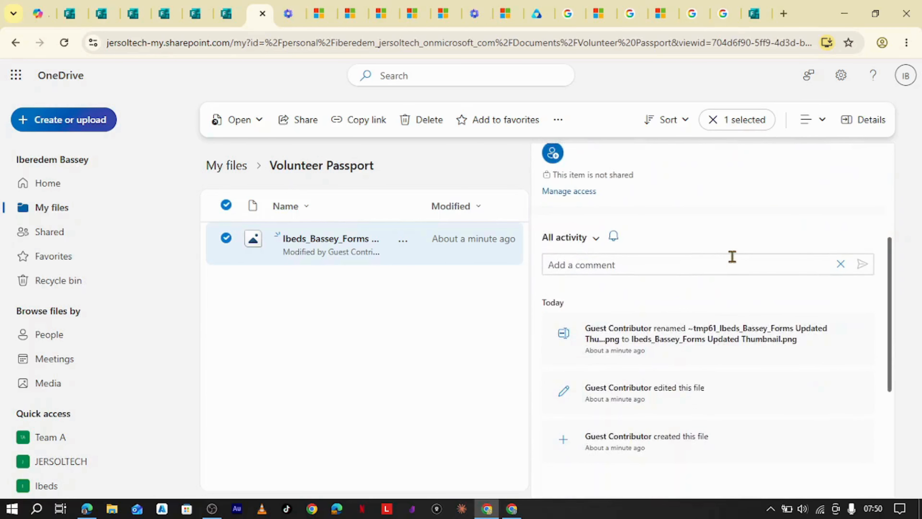
scroll(729, 257, down, 1)
scroll(729, 257, up, 5)
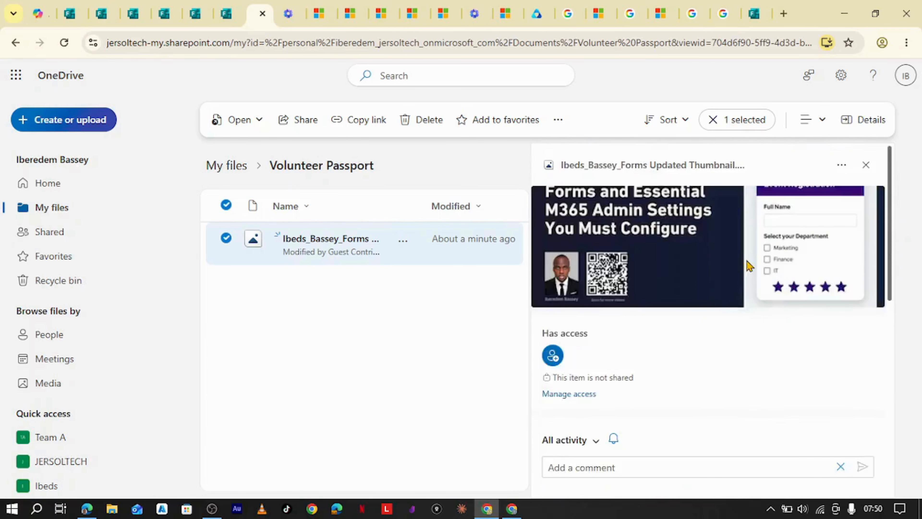
click(866, 165)
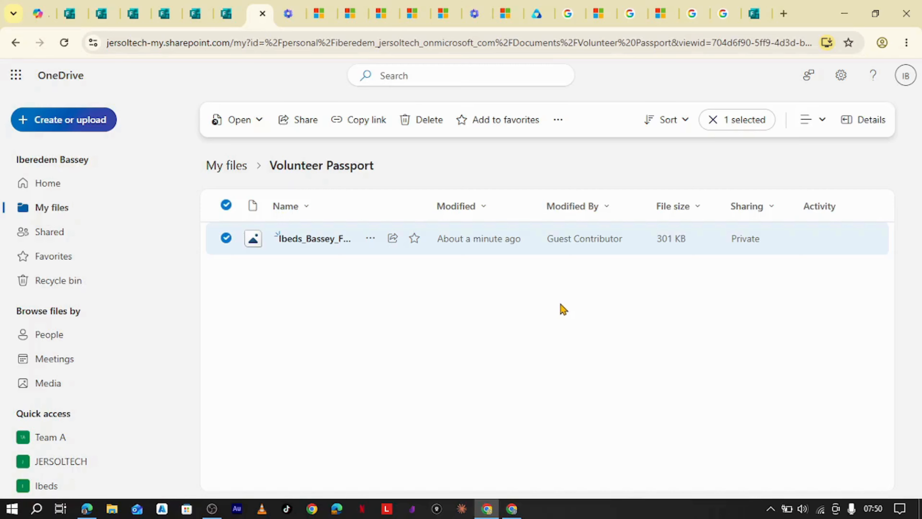